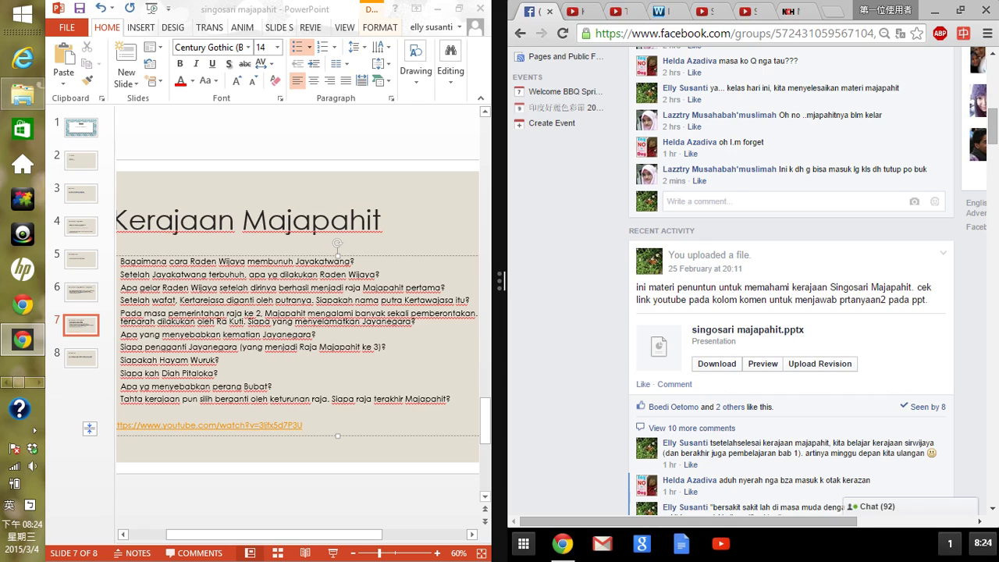
Post the comment "ayo.. masuk kelas lagi yuk" on the upper Facebook group post.
type("oyo")
key("BackSpace")
type("ayo.. masuk kelas lagi yuk")
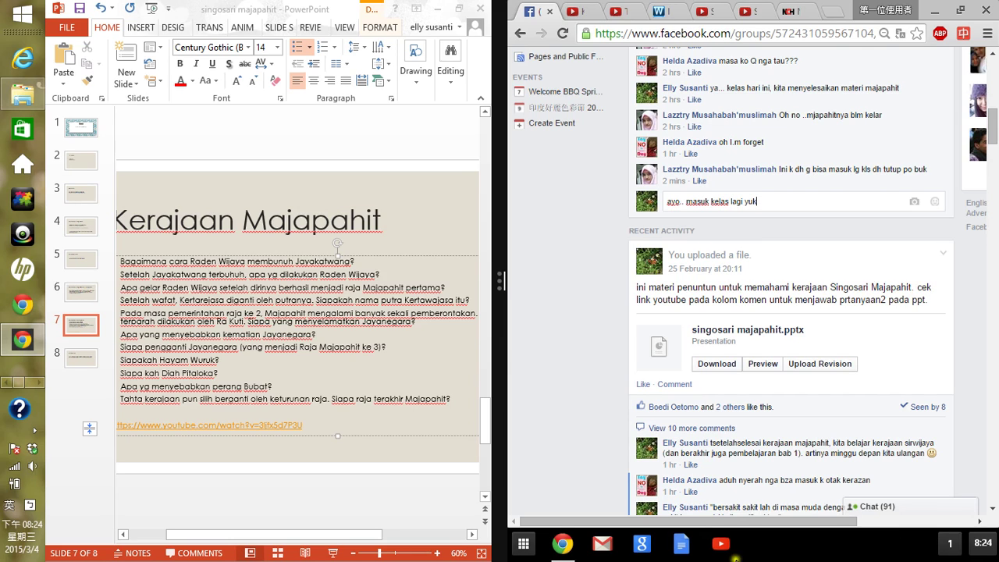
key("Return")
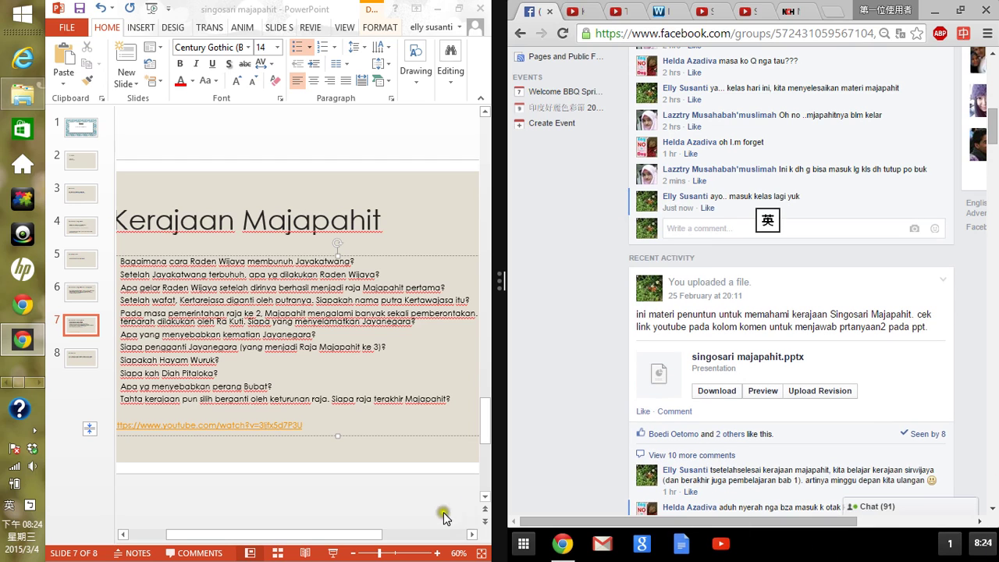
Switch to the WizIQ Virtual Classroom feedback window, dismiss the deals advert and submit the form without filling it in.
left_click(558, 545)
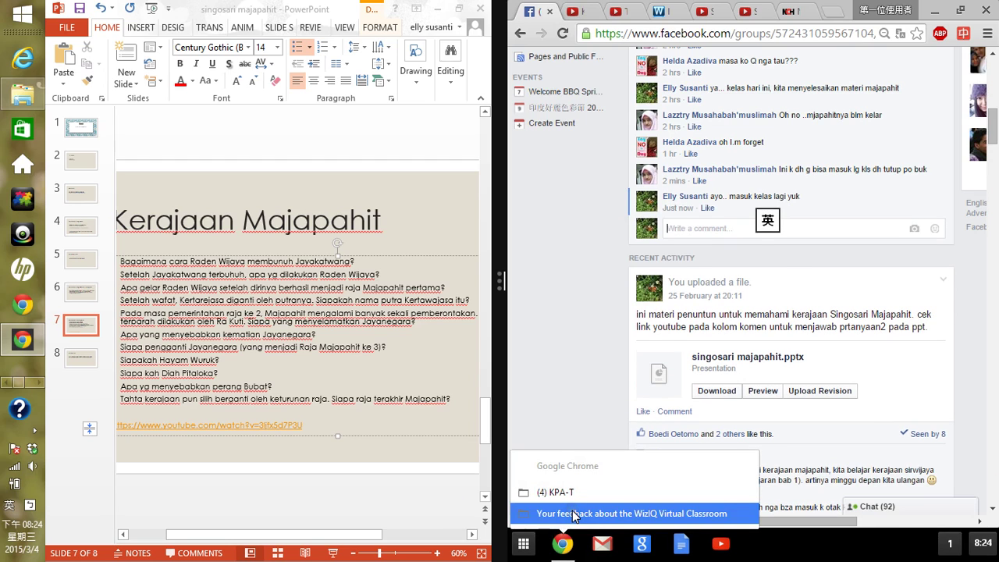
left_click(575, 513)
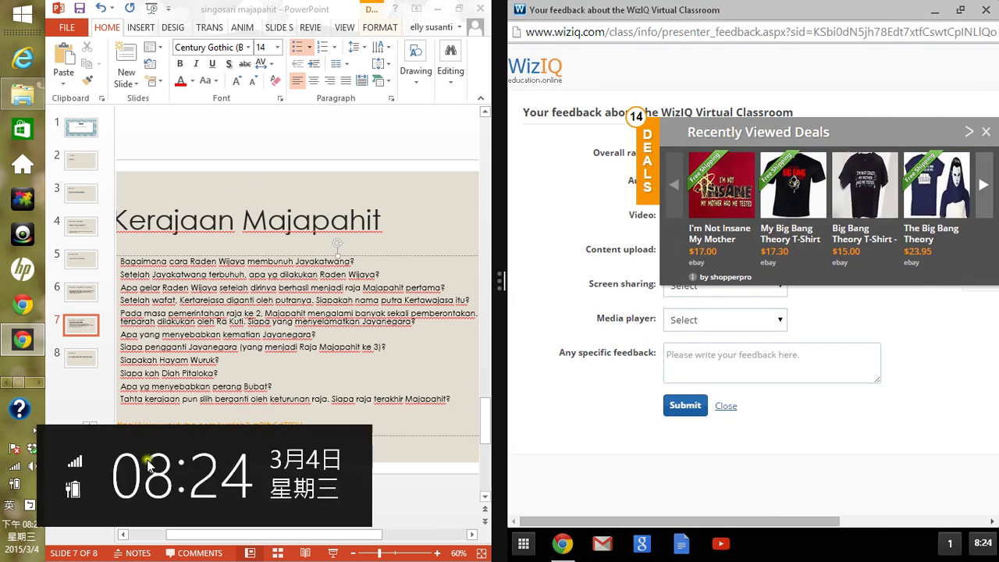
left_click(986, 134)
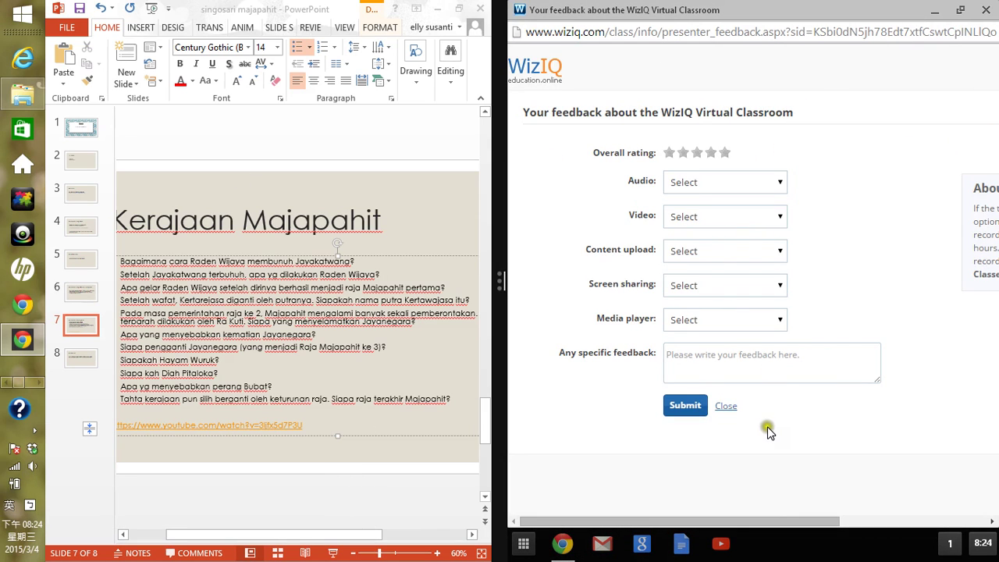
left_click_drag(765, 521, 909, 535)
left_click_drag(835, 518, 569, 468)
left_click(686, 409)
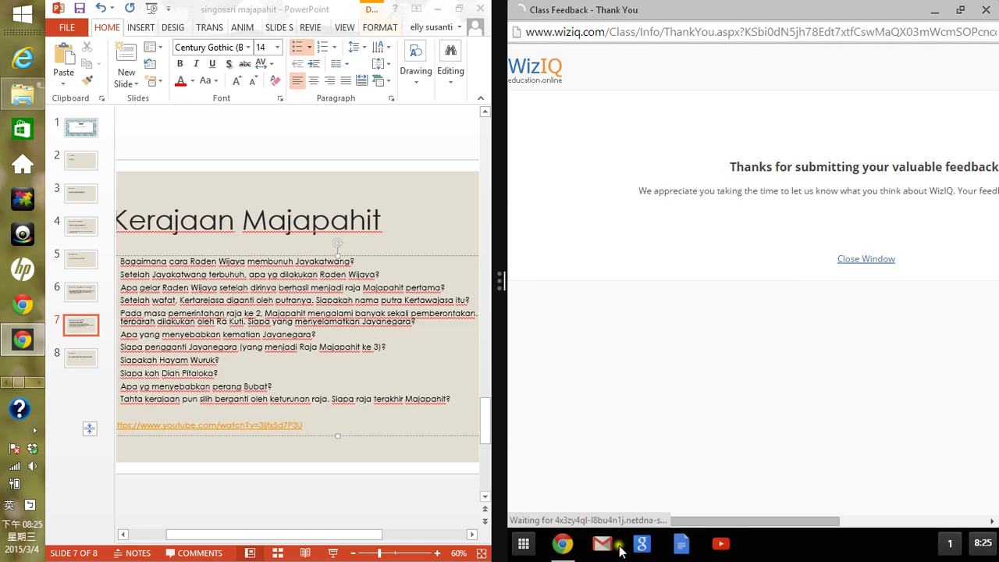
Return to the KPA-T Facebook browser window and expand it across the full screen width in place of PowerPoint.
left_click(565, 551)
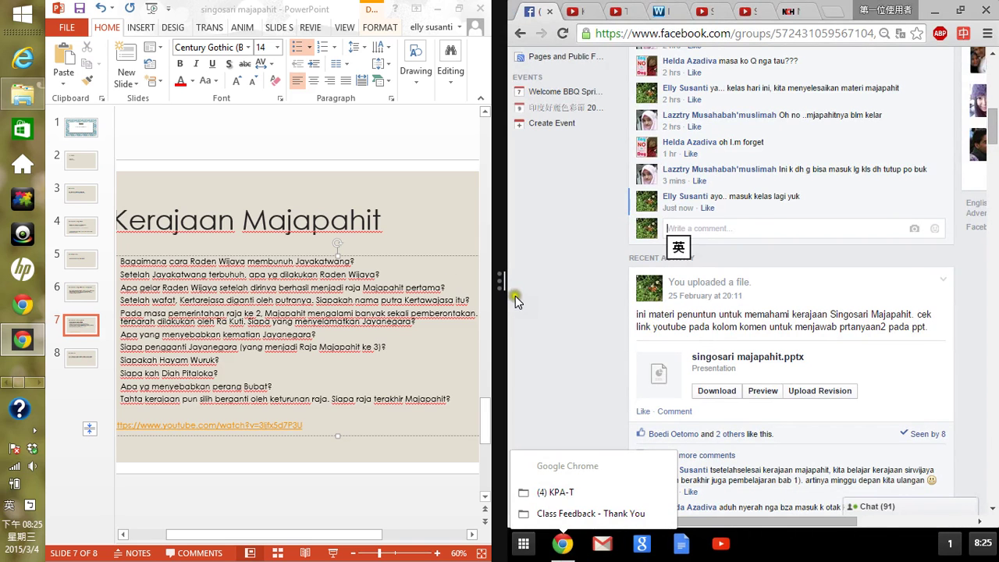
left_click_drag(504, 279, 375, 281)
left_click_drag(426, 300, 54, 236)
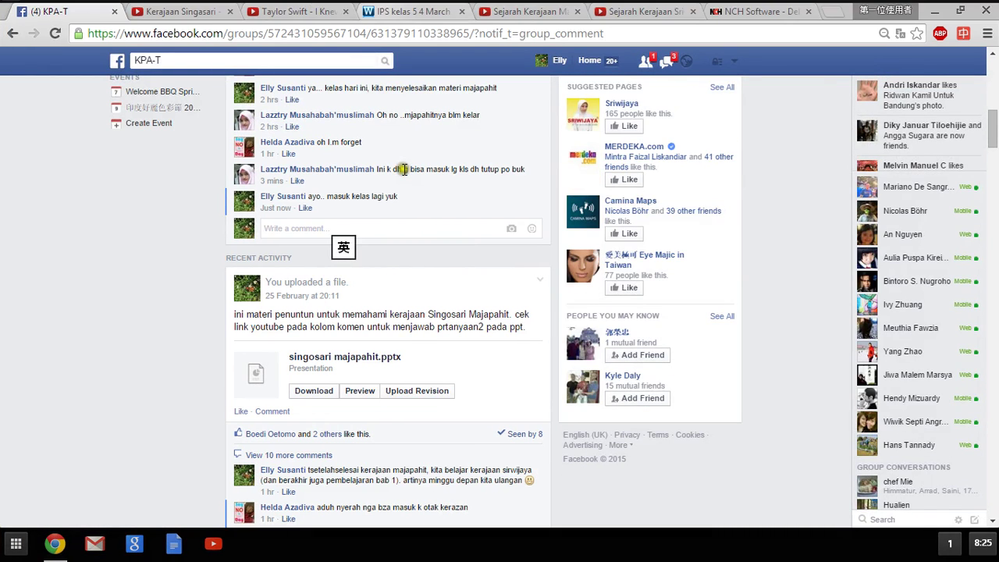
left_click(420, 7)
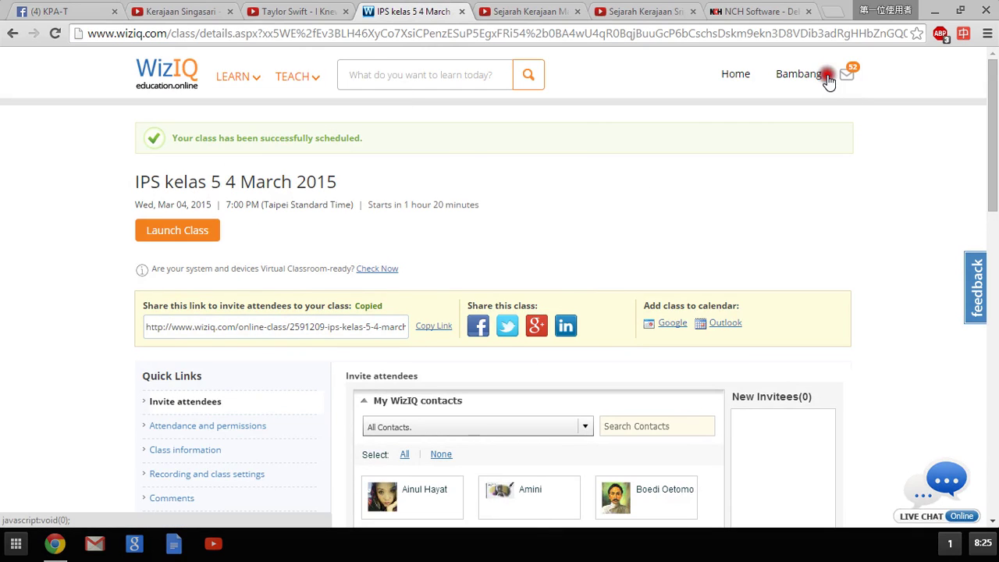
left_click(827, 78)
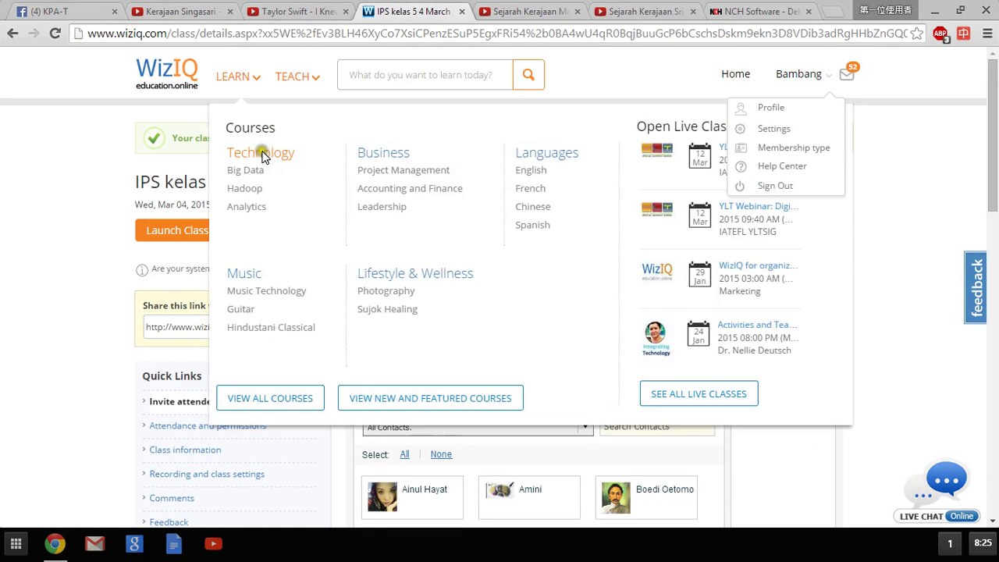
left_click(40, 238)
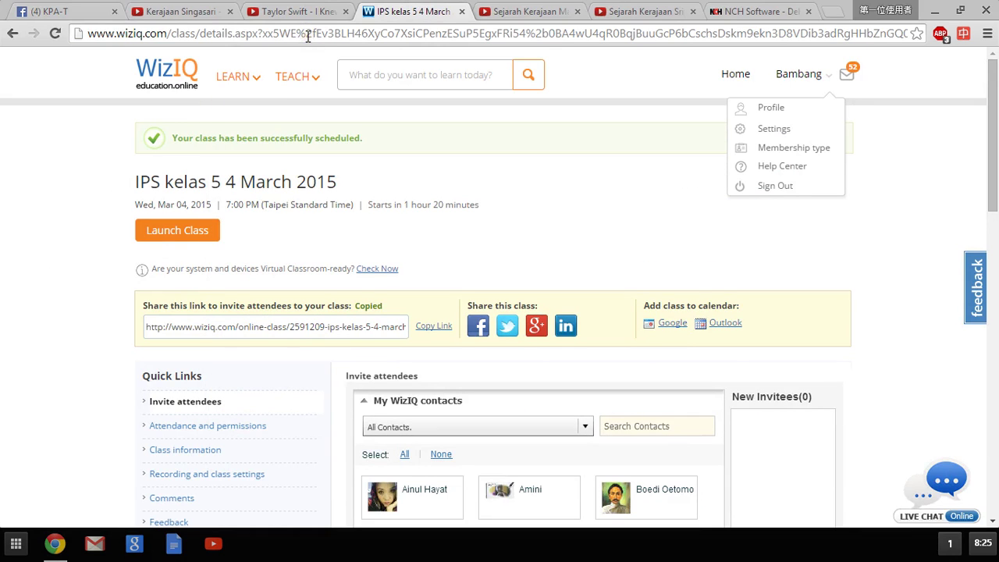
left_click(308, 36)
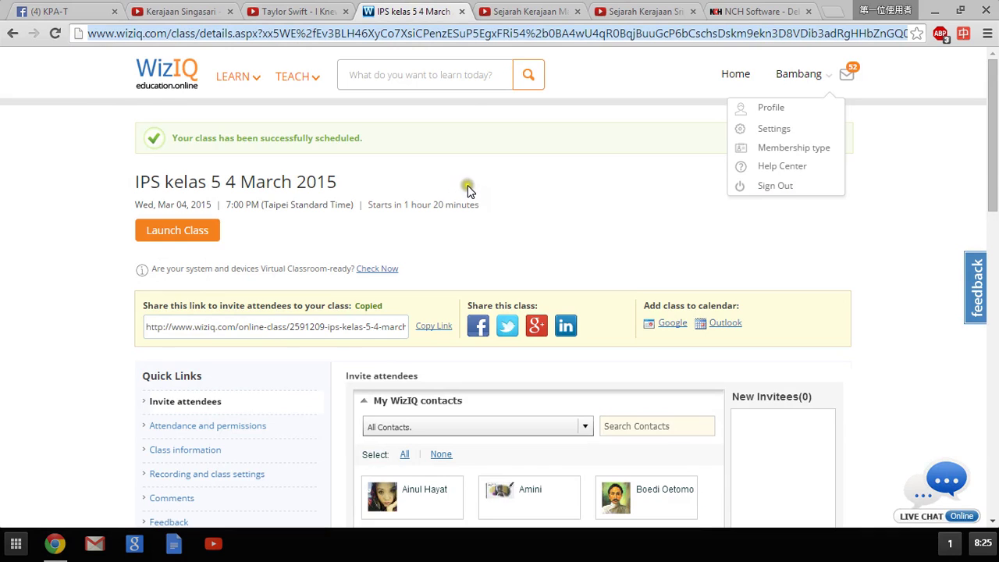
type("wiz")
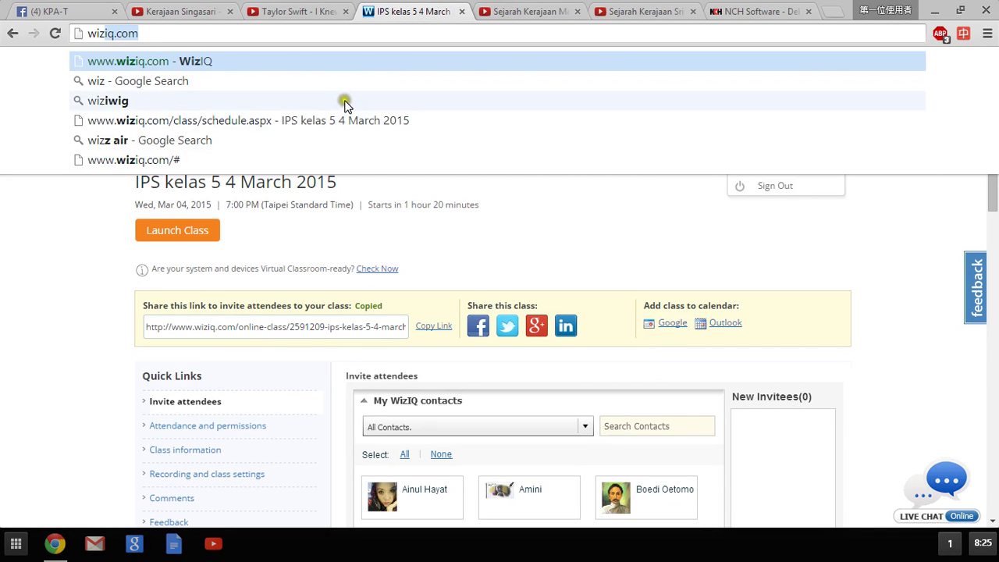
key("Return")
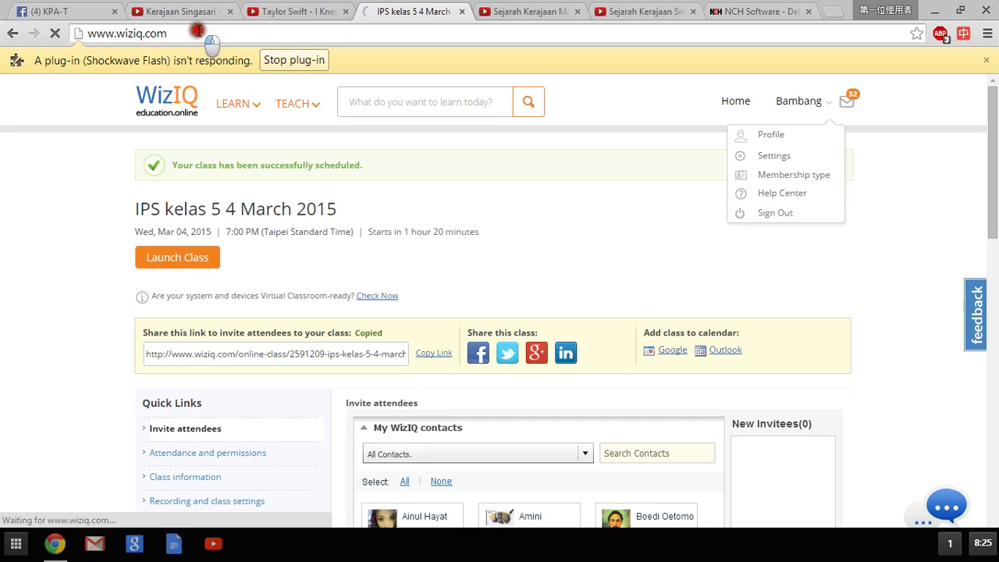
left_click(109, 34)
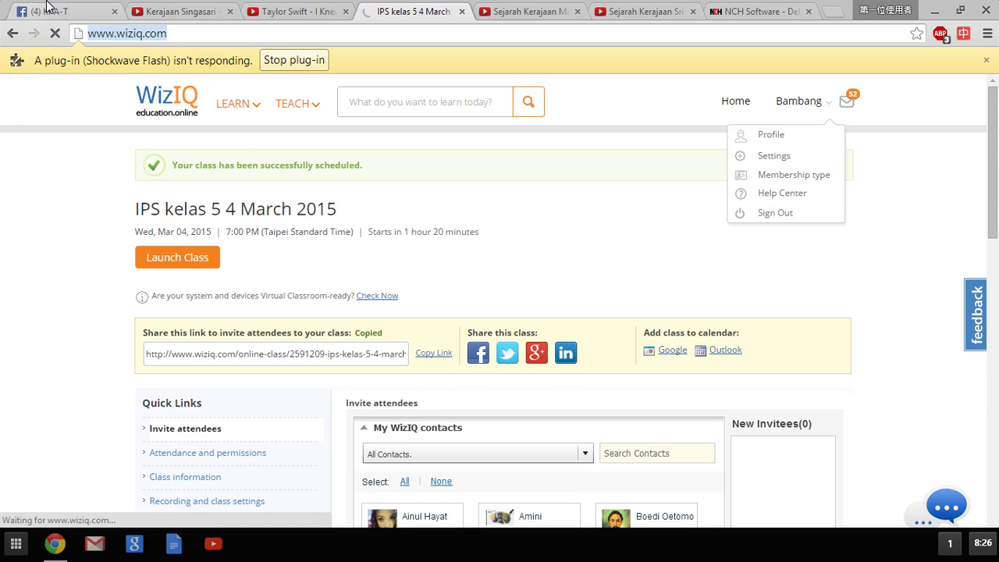
Post the comment "ei... ternyata kelas over. saya buat kelas dulu ya" on the same KPA-T Facebook group post.
left_click(78, 10)
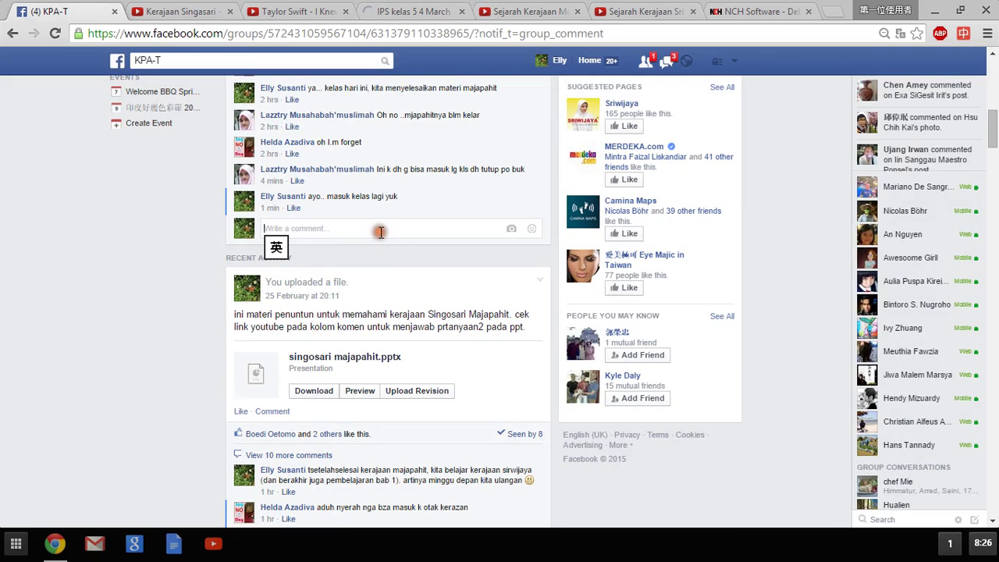
type("e")
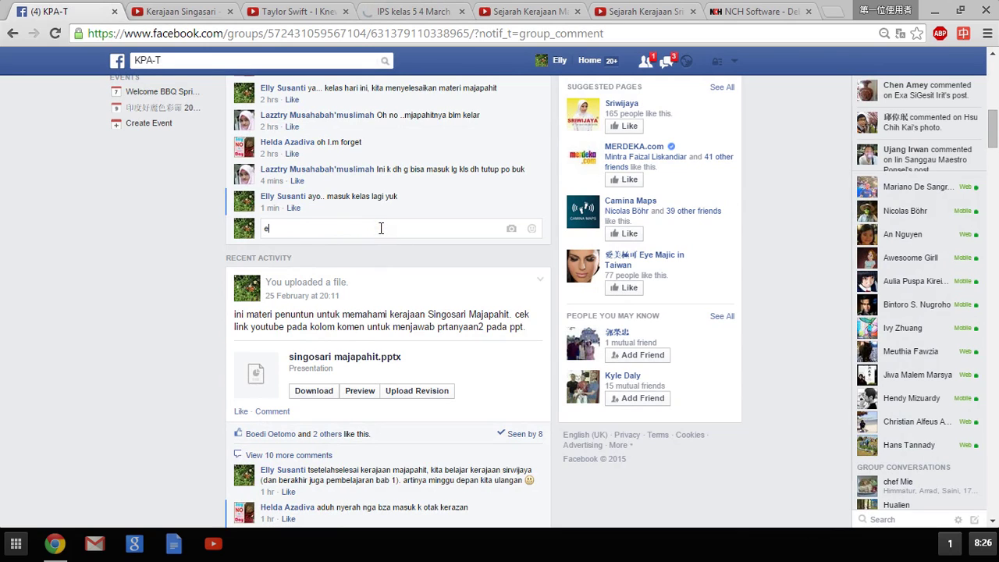
type("i... te")
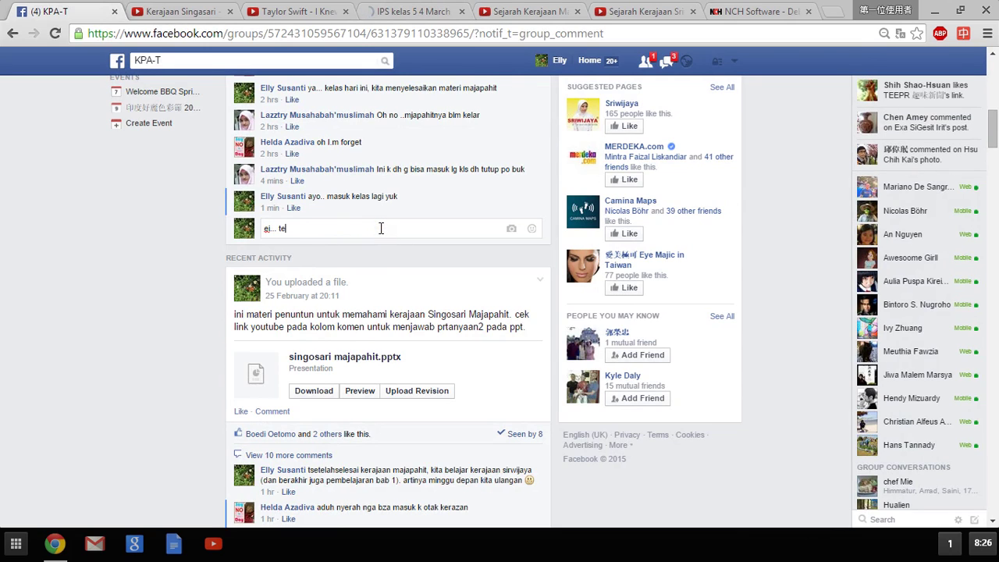
type("rnyata kelas over")
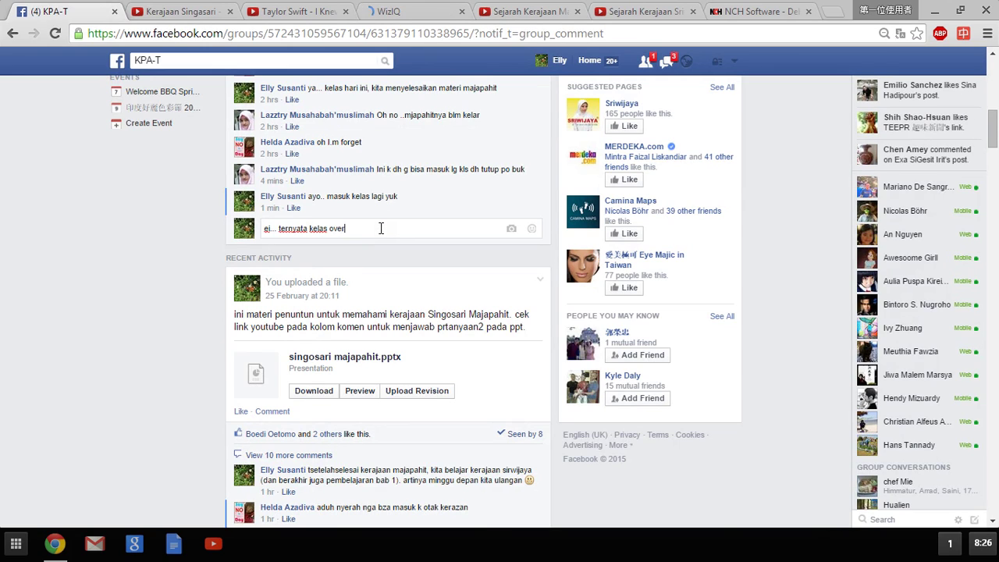
type(". saya buat kelas")
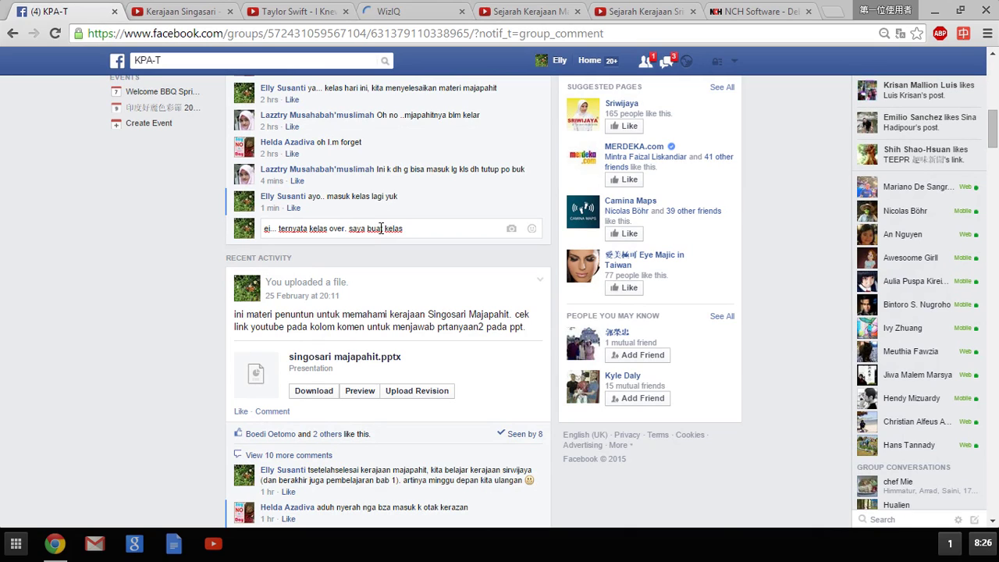
type(" dulu ya")
key("Return")
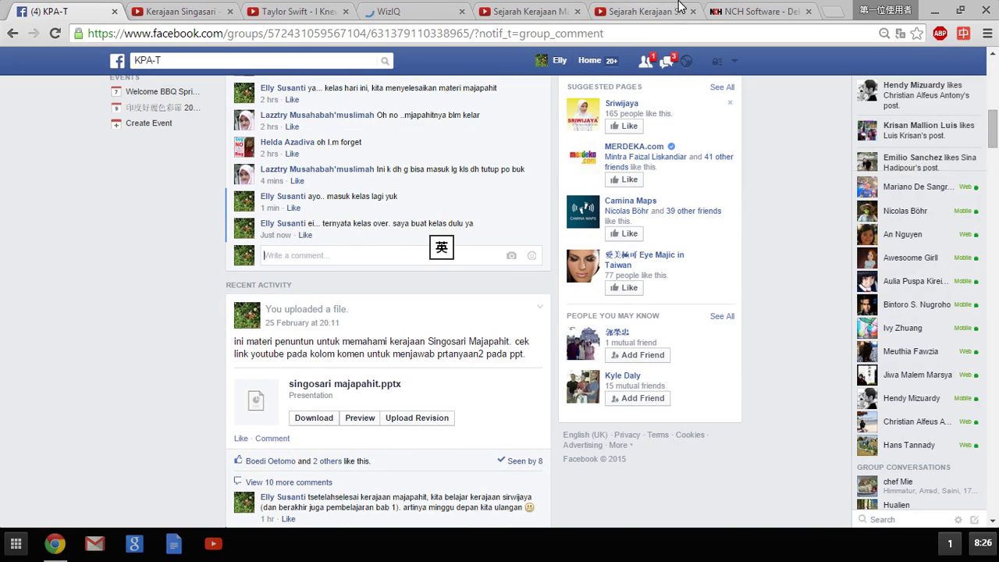
Start scheduling a live class on WizIQ and set the start time's minutes to 30.
left_click(414, 11)
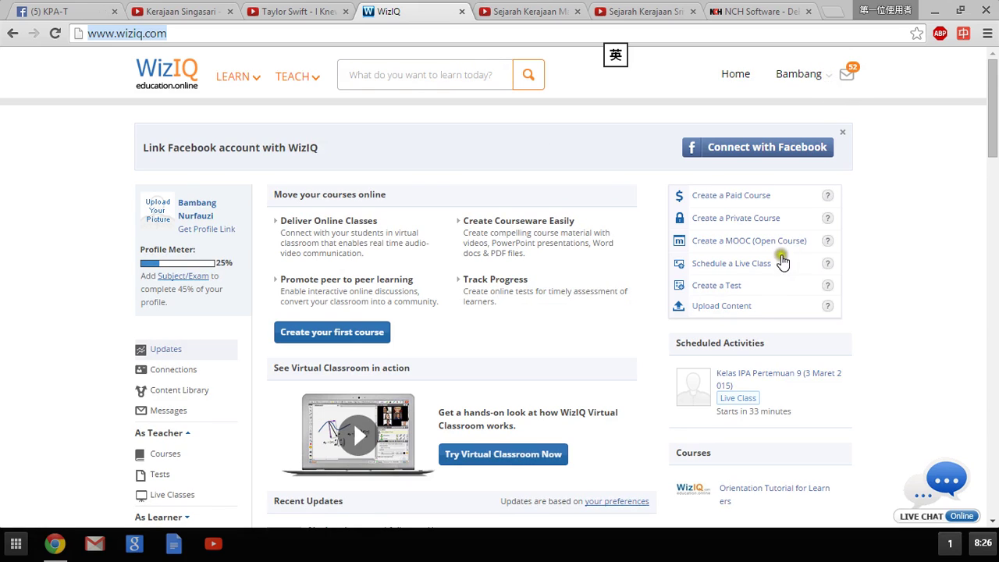
left_click(706, 259)
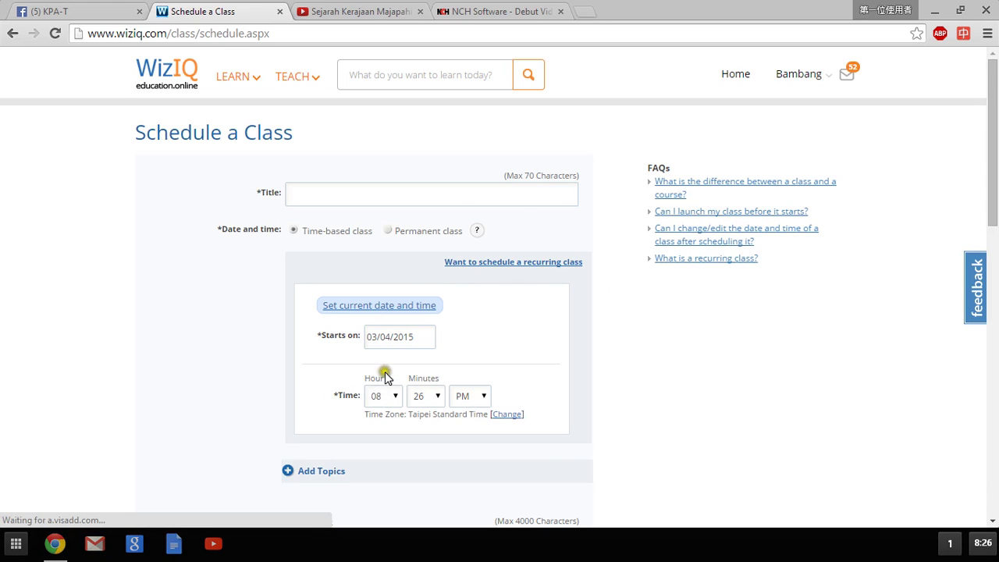
left_click(439, 398)
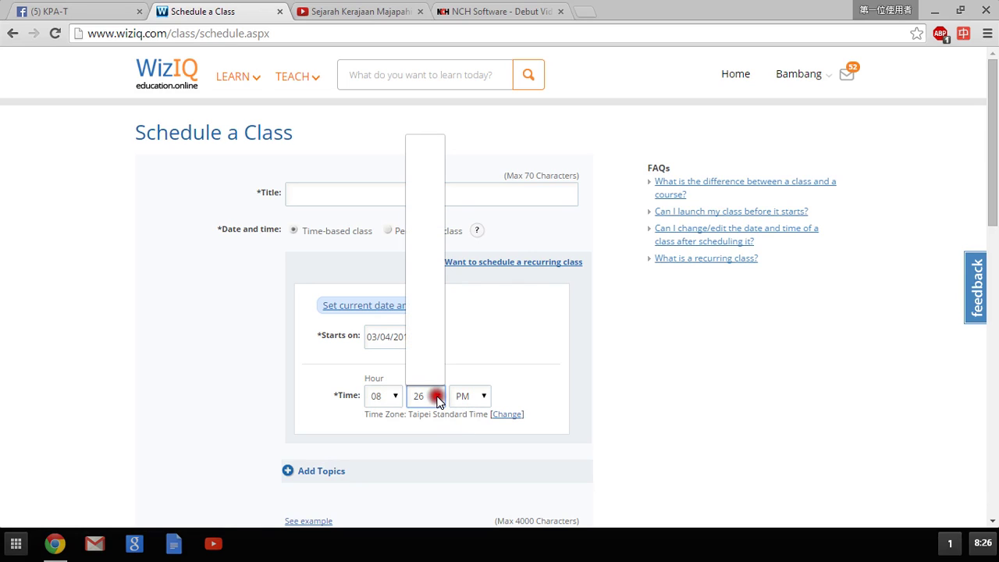
left_click(435, 323)
left_click(438, 396)
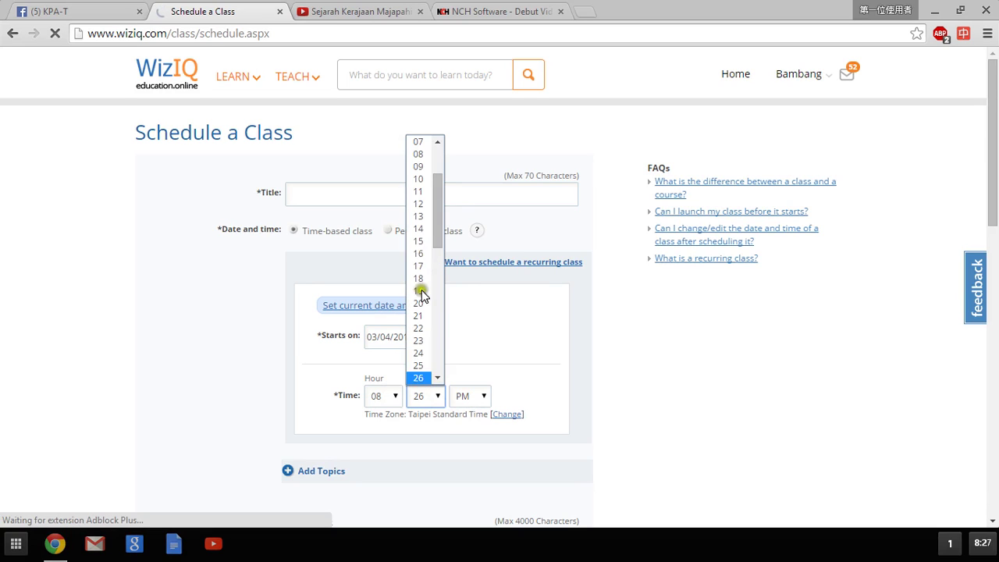
left_click(437, 377)
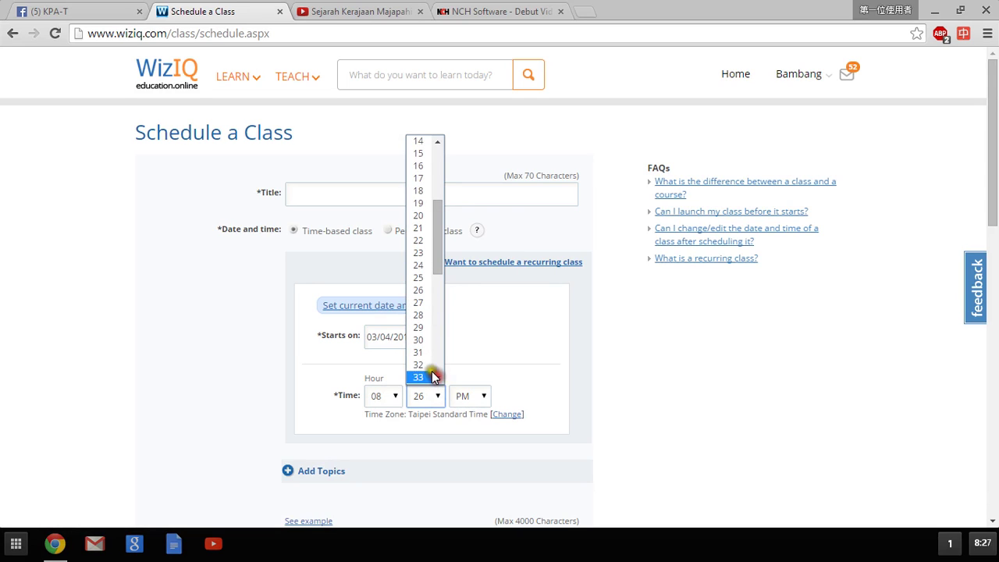
left_click(419, 347)
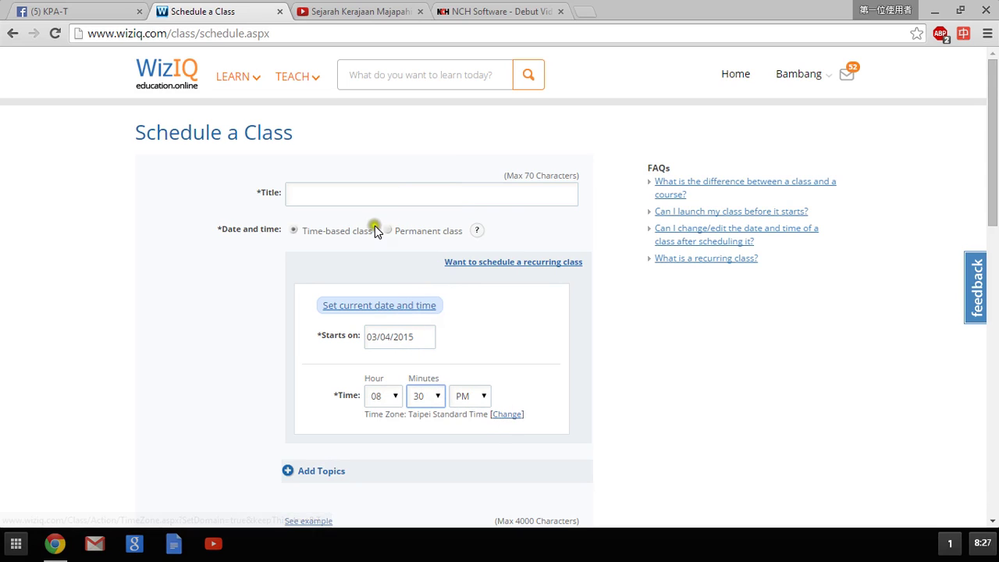
Enter "IPS kelas 5 sesi 2" as the title of the new class.
left_click(403, 191)
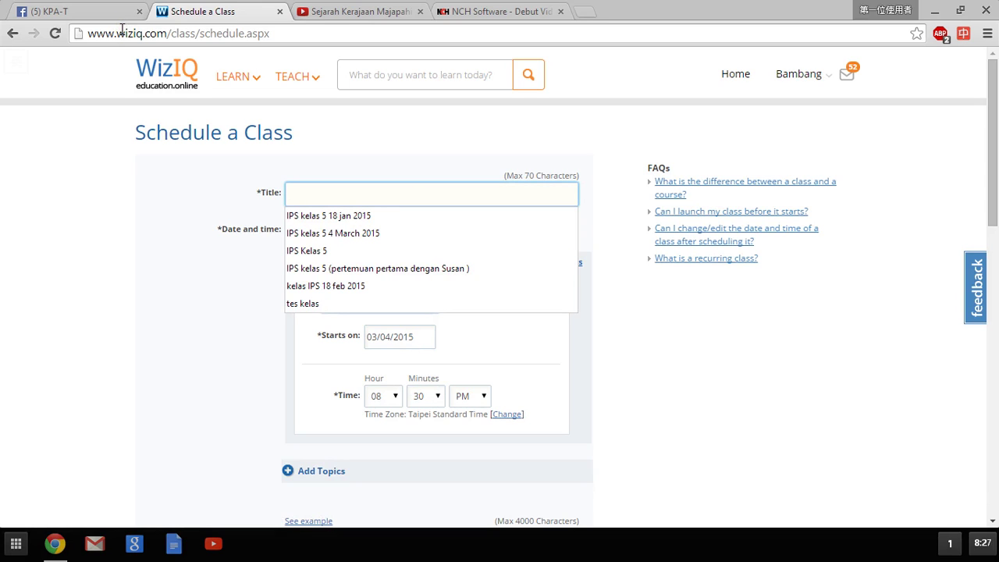
type("IPS")
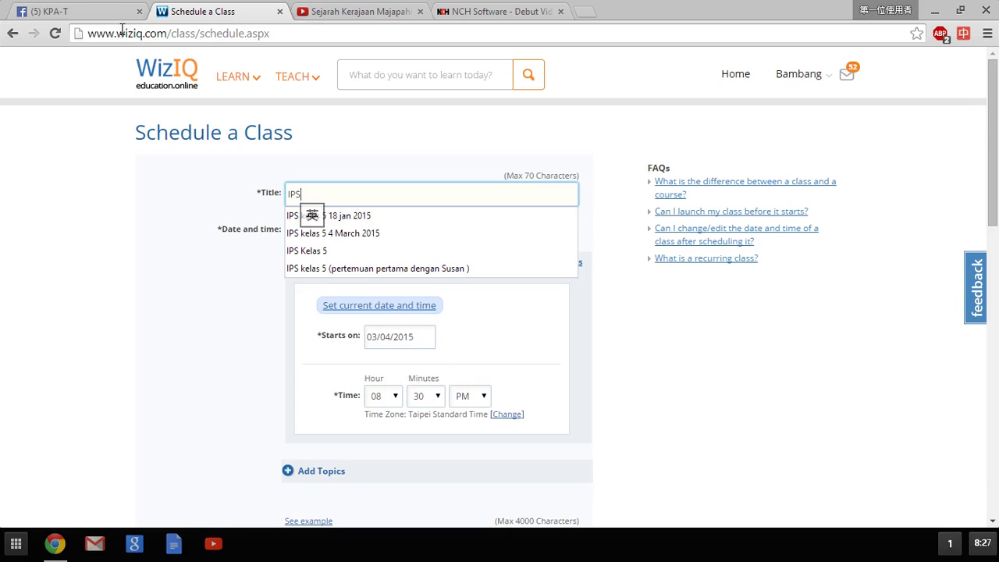
type("kesal")
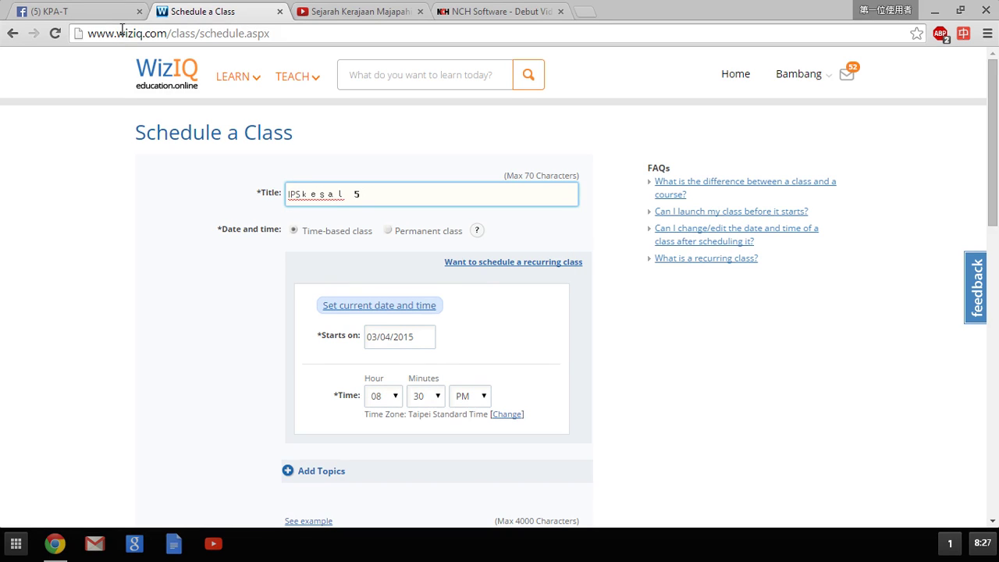
key("BackSpace")
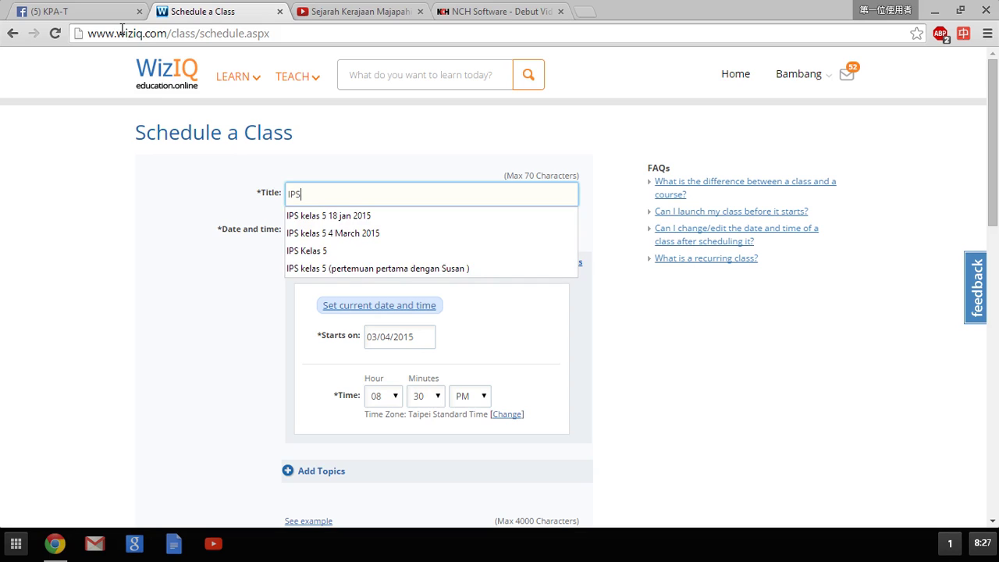
key("shift")
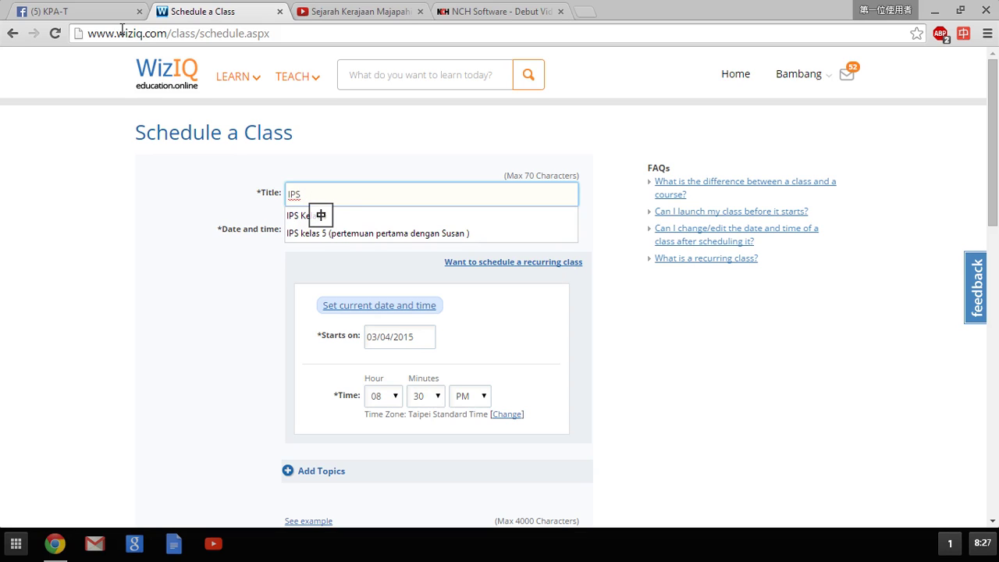
type("ke")
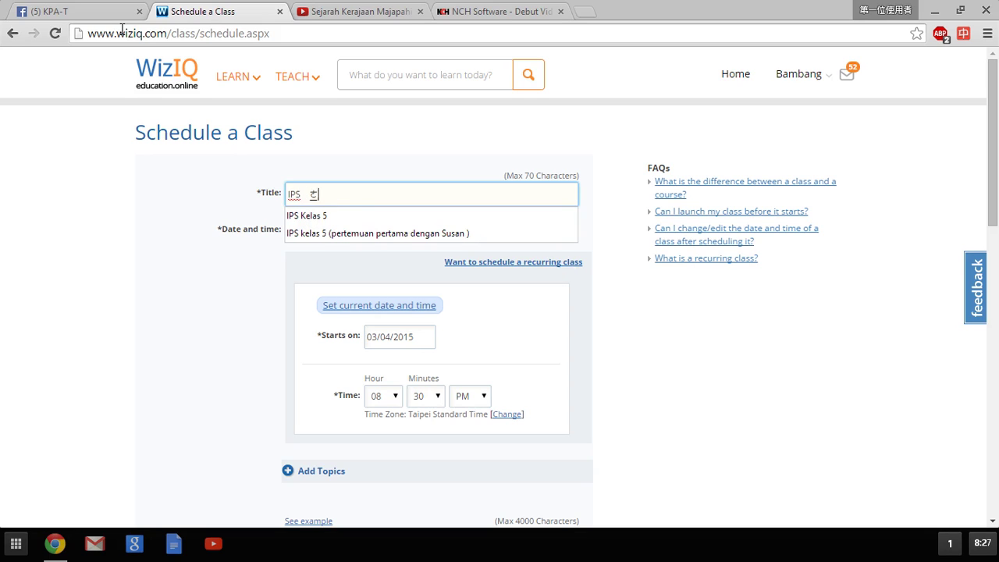
key("Down")
key("shift")
type("las 5 ")
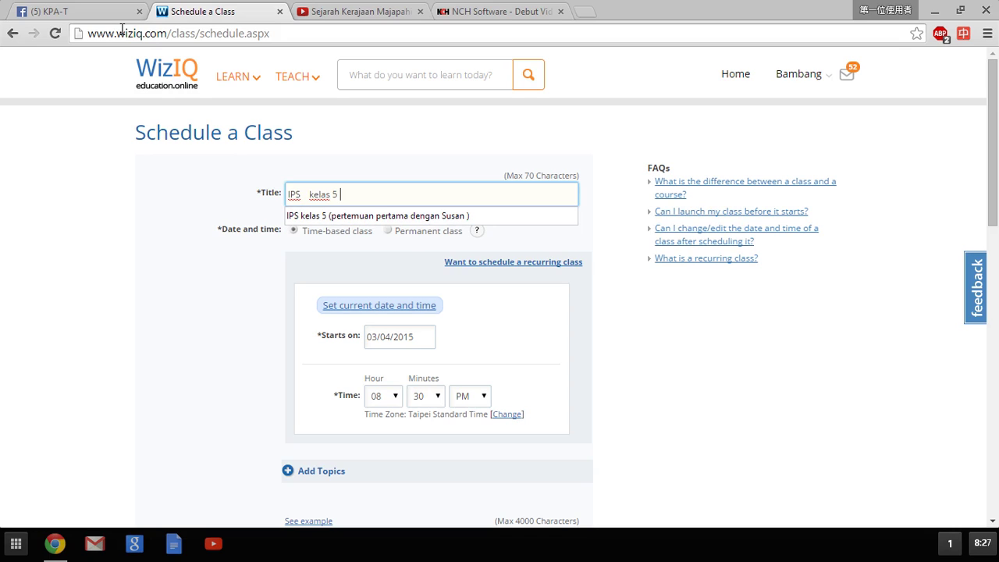
type("sesi 2")
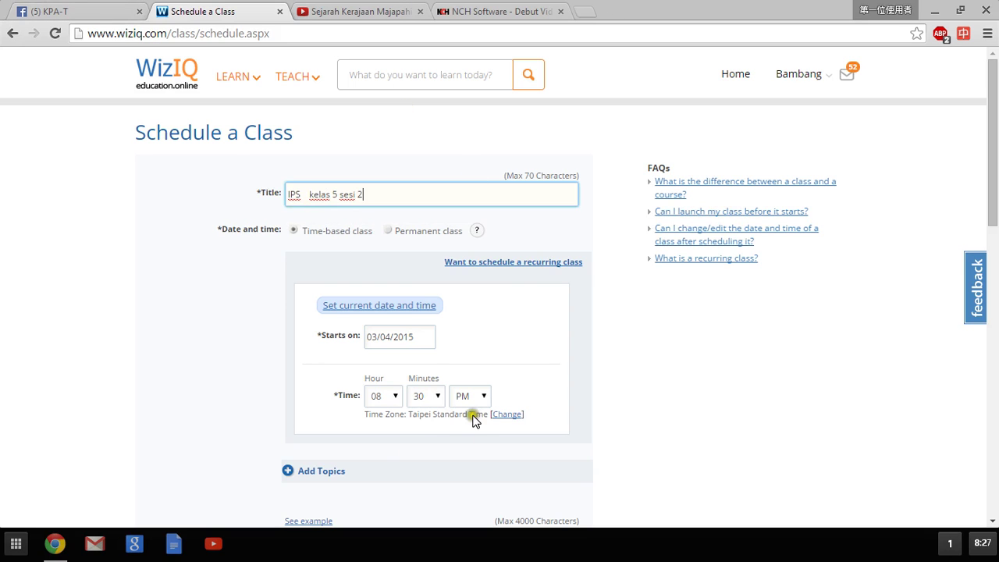
Submit the "IPS kelas 5 sesi 2" class form for scheduling and close the NCH Software browser page.
scroll(679, 409, "down", 5)
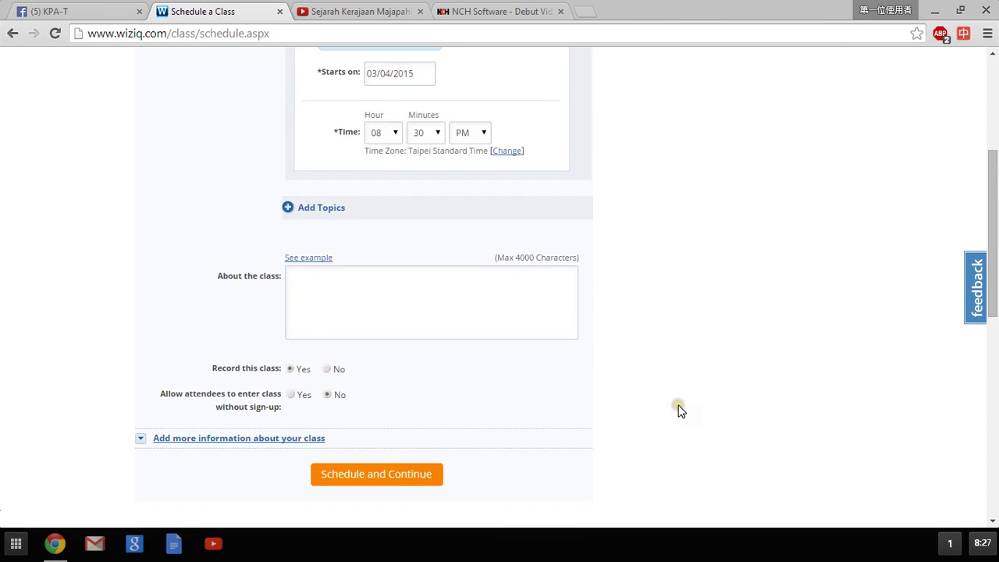
left_click(398, 387)
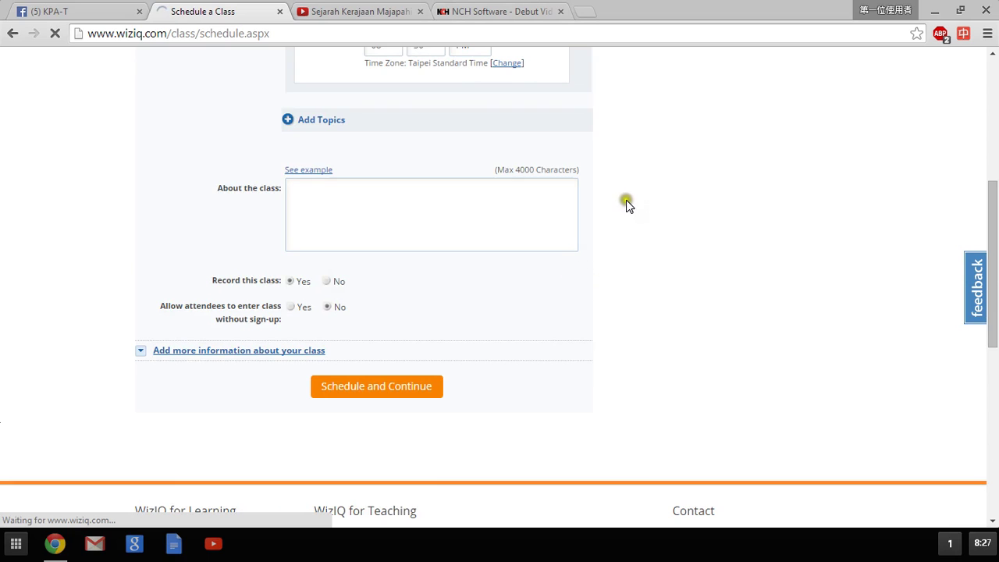
left_click(725, 224)
left_click(727, 226)
left_click(730, 223)
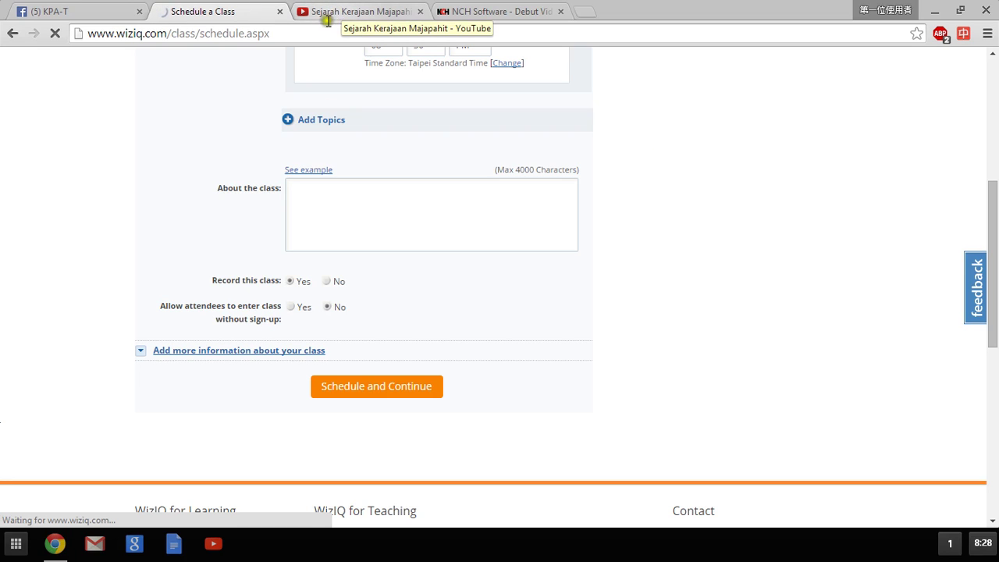
left_click(560, 11)
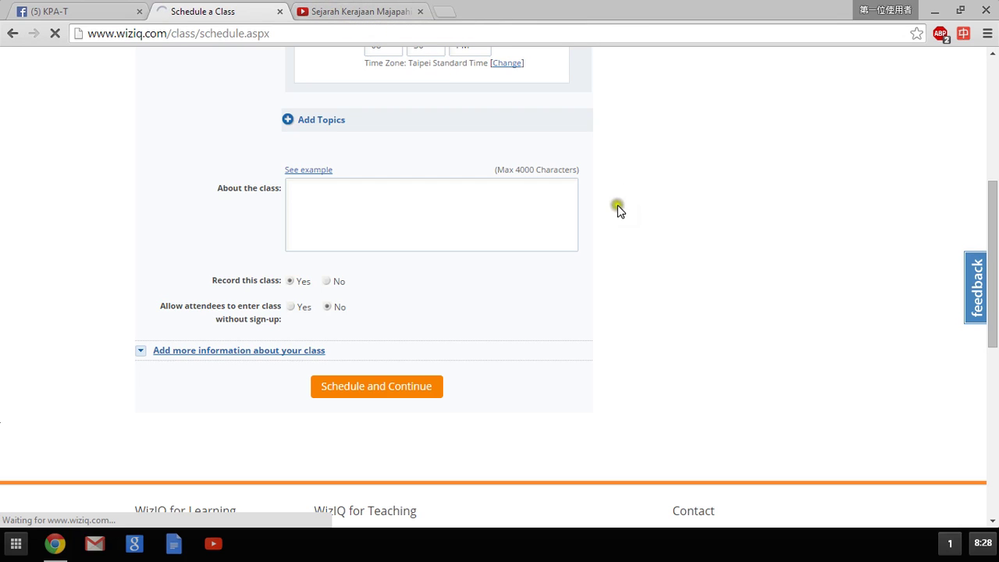
scroll(635, 320, "up", 5)
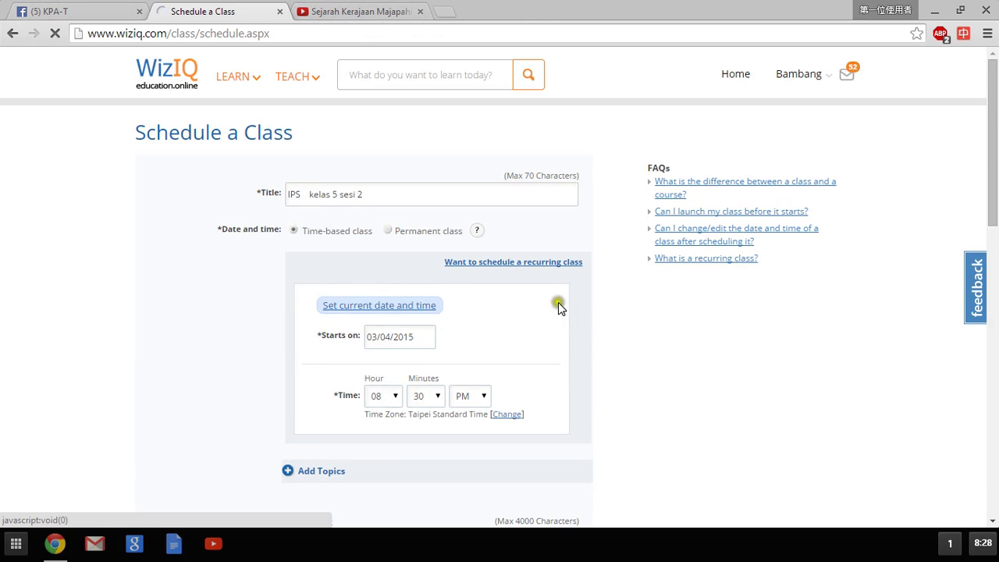
Open the newest KPA-T group notification on Facebook and view the screenshot a student attached to the class post's comments.
left_click(87, 11)
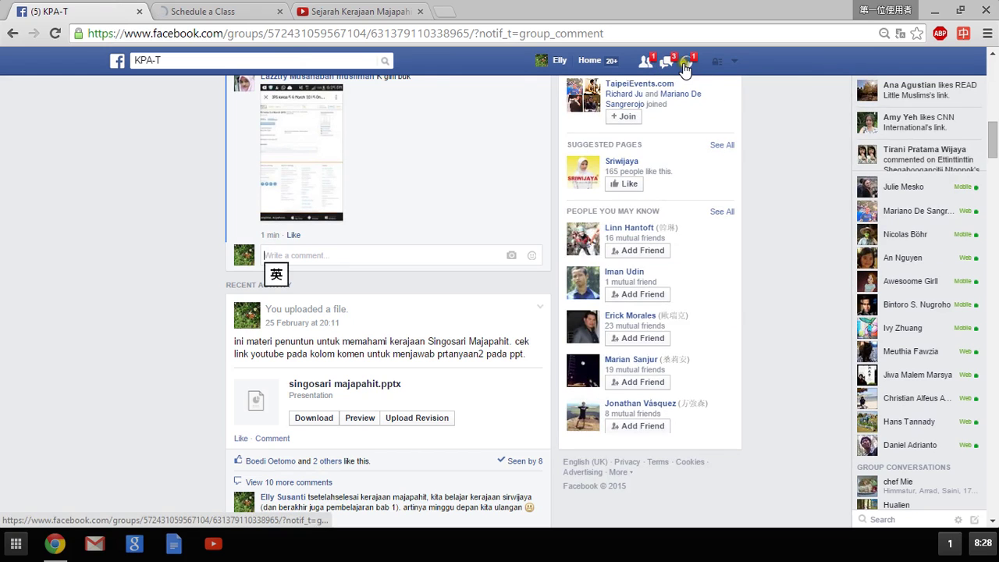
left_click(686, 63)
left_click(573, 125)
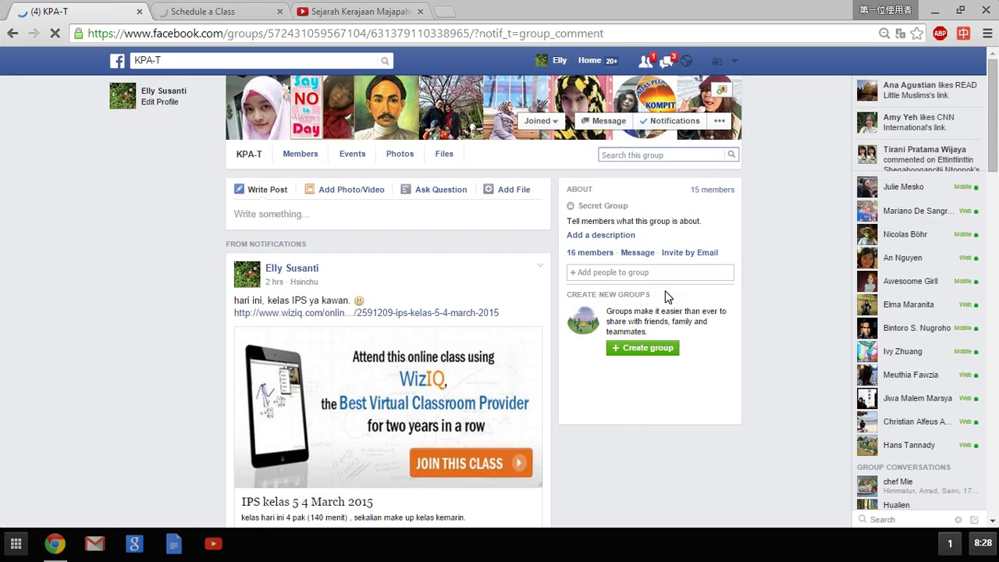
scroll(665, 292, "down", 2)
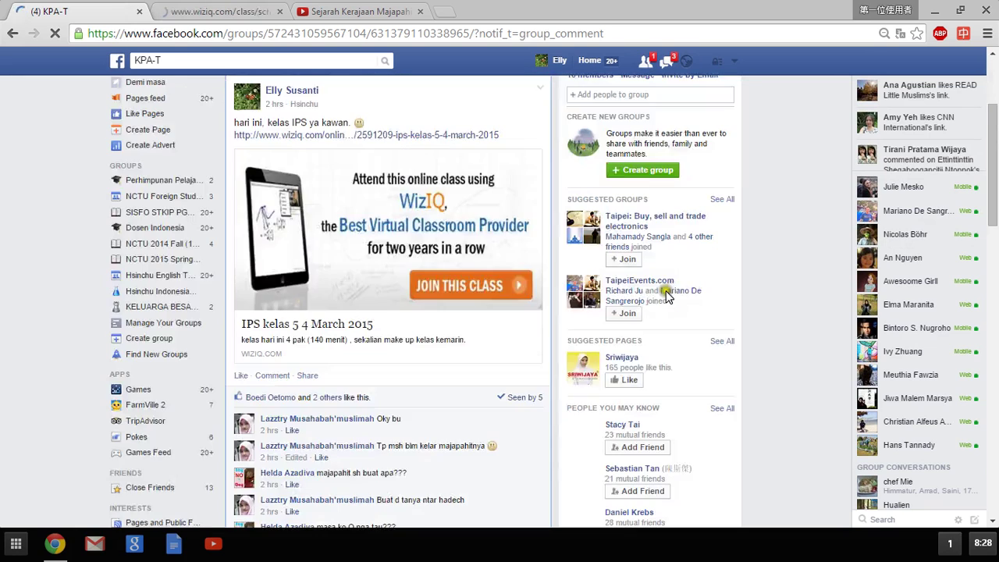
left_click(275, 320)
scroll(350, 344, "down", 6)
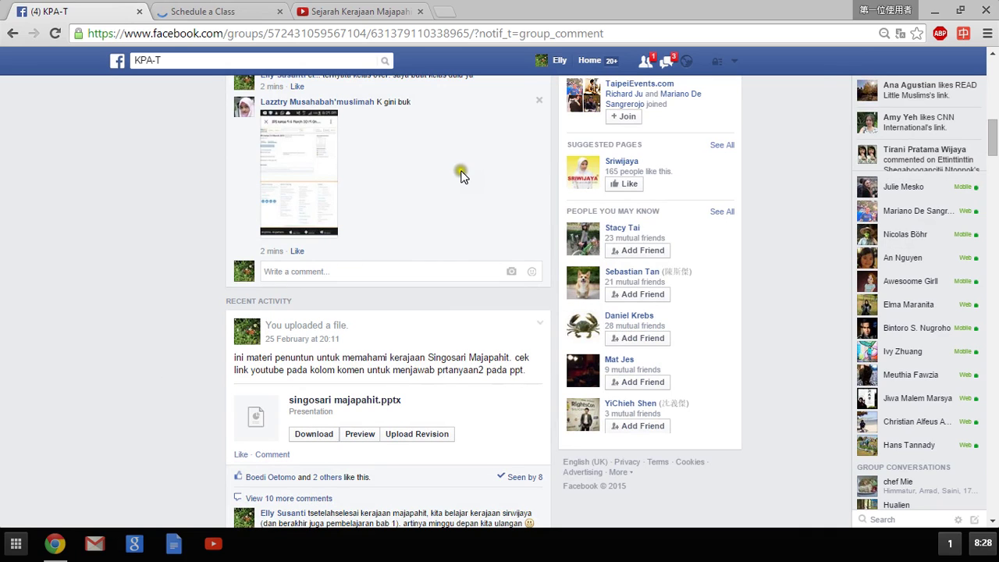
left_click(314, 178)
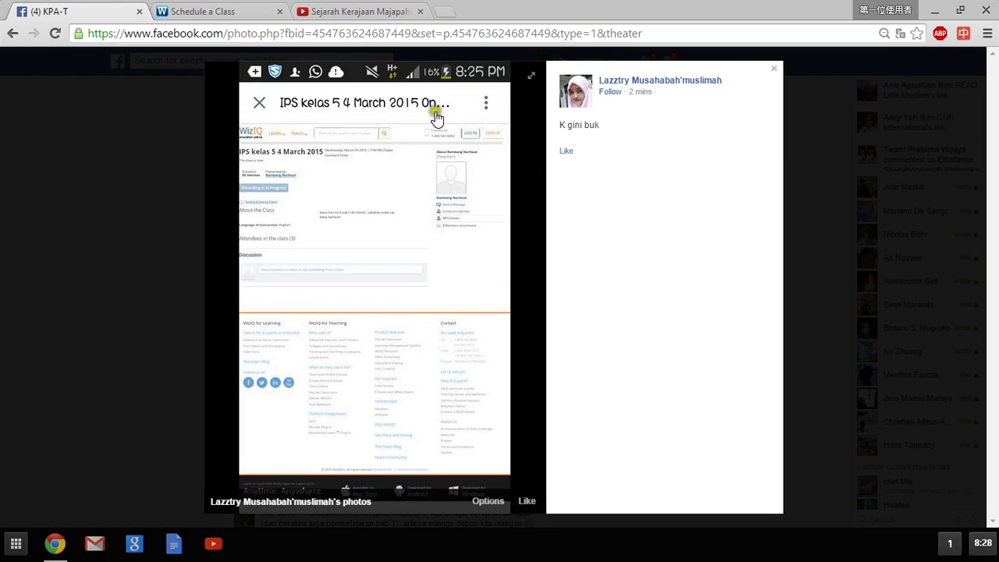
left_click(822, 181)
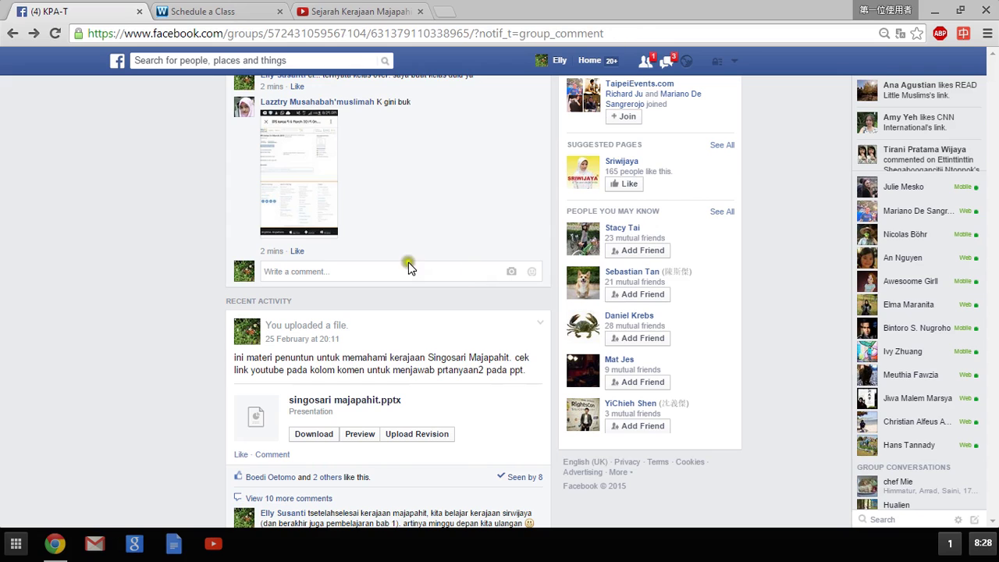
Post the comment "bentar ya... saya launching kelas" on the IPS class post in the Facebook group.
mouse_move(20, 316)
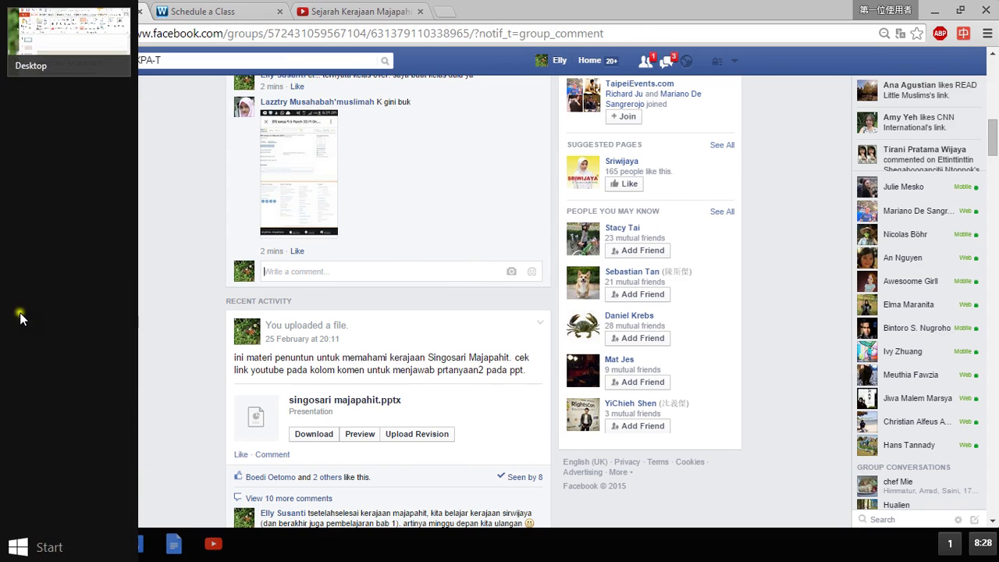
type("bentar ya... saya launching kelas")
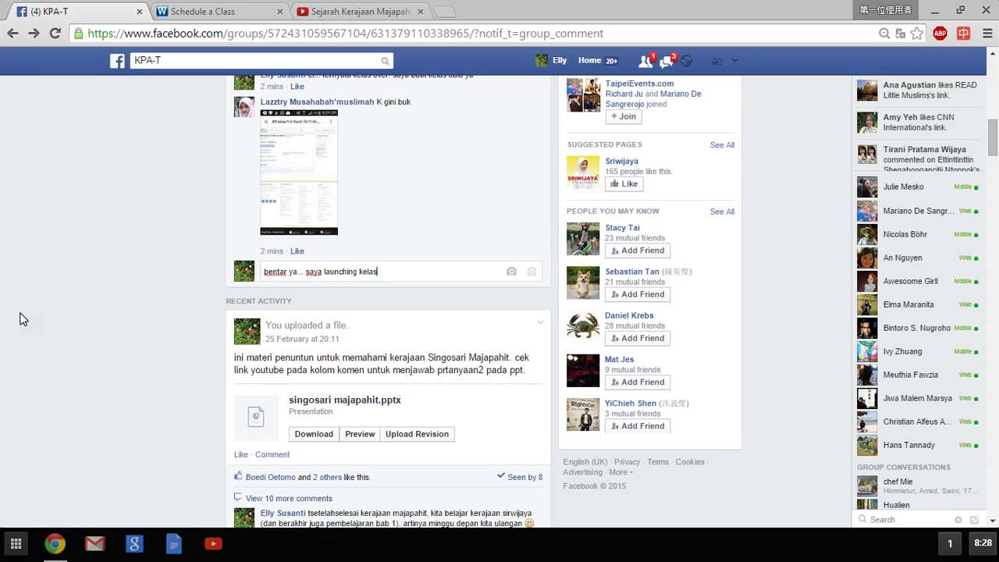
key("Return")
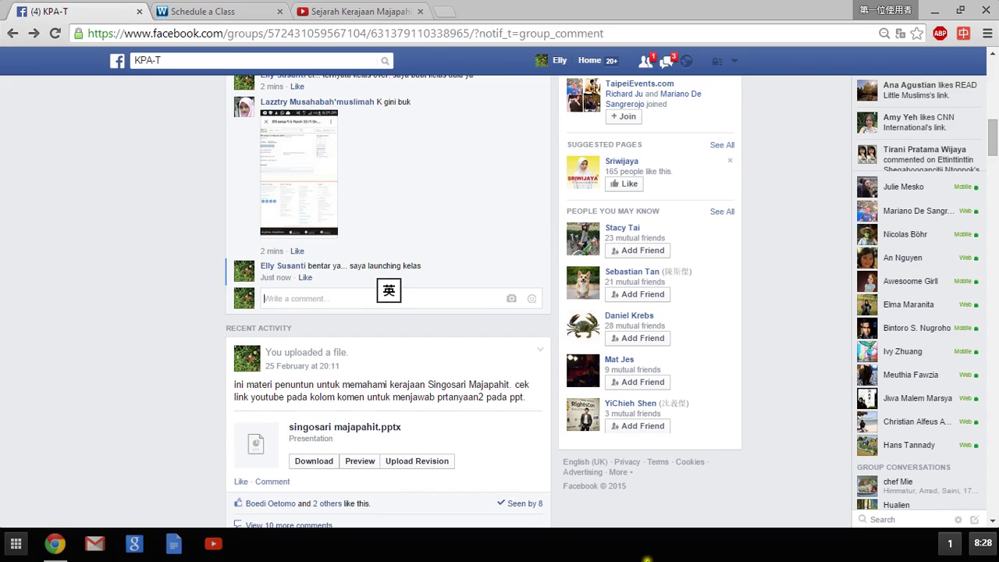
scroll(995, 373, "up", 4)
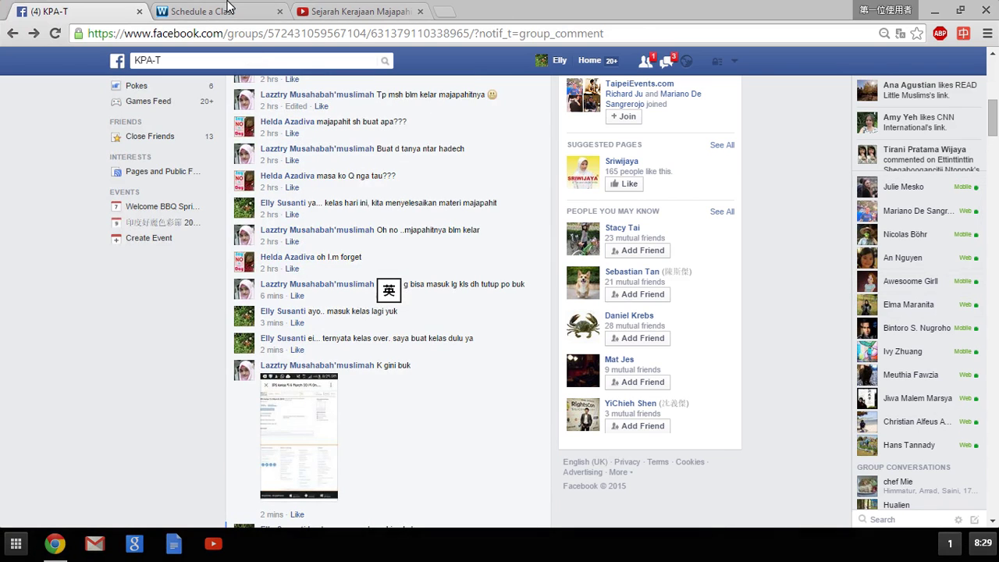
mouse_move(227, 47)
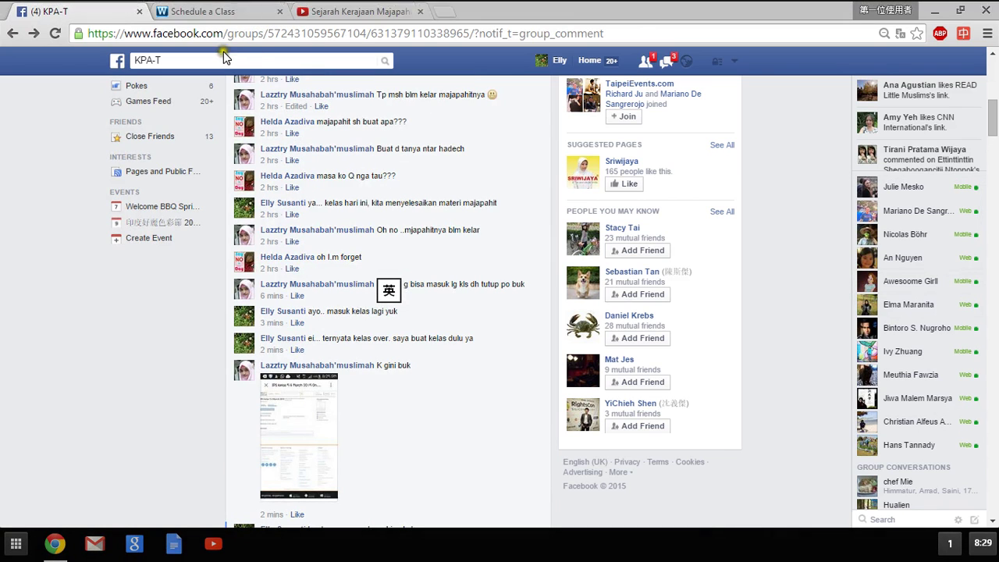
Return to the WizIQ class form and try again to schedule the class with the same date and time.
left_click(240, 15)
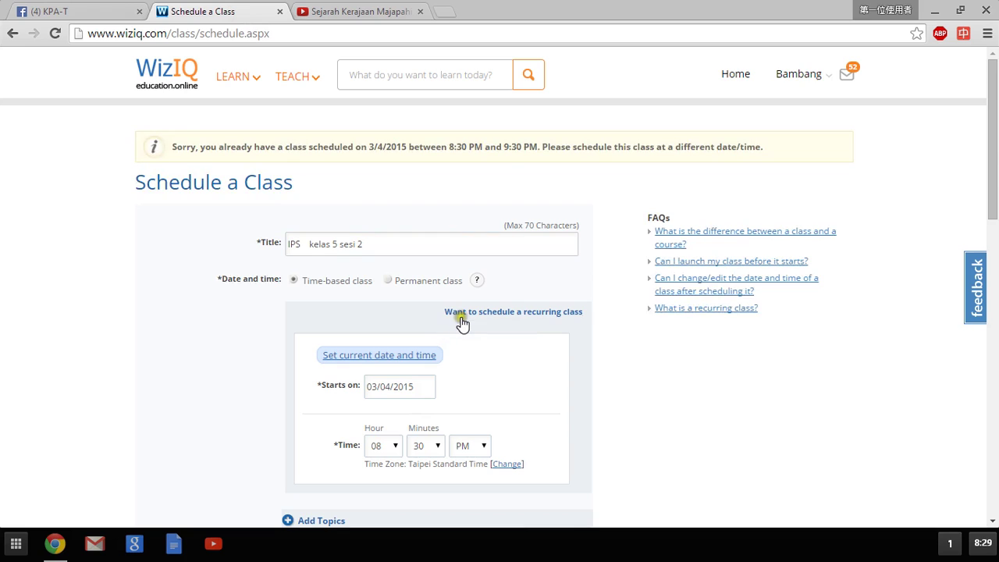
scroll(461, 320, "down", 3)
scroll(474, 383, "down", 3)
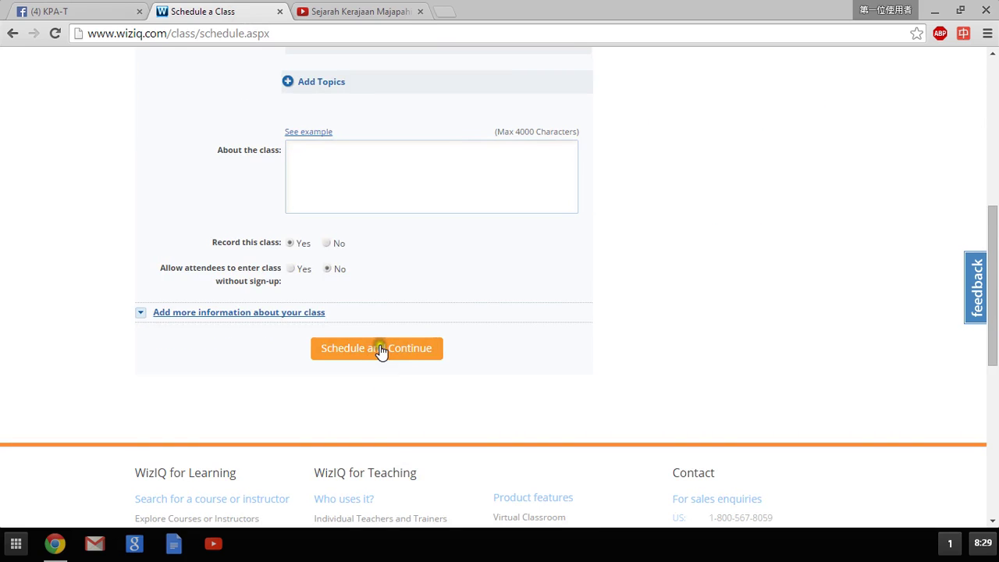
left_click(607, 359)
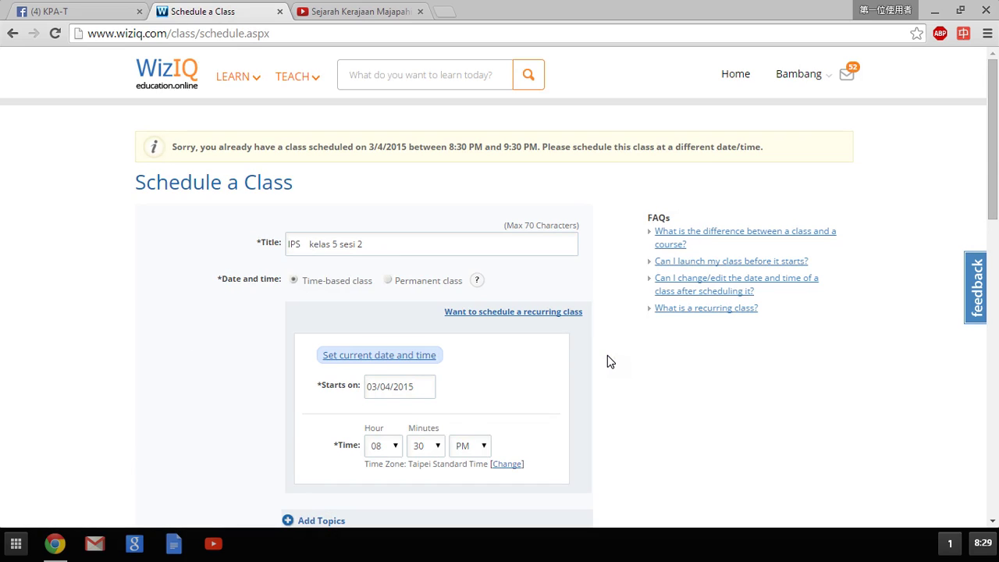
left_click(607, 355)
left_click(621, 384)
left_click(623, 386)
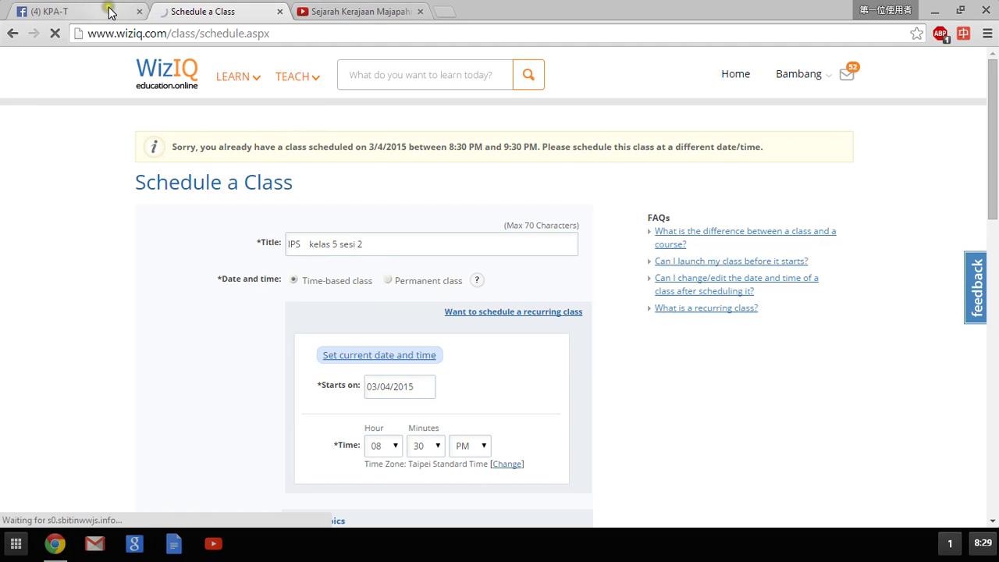
mouse_move(232, 76)
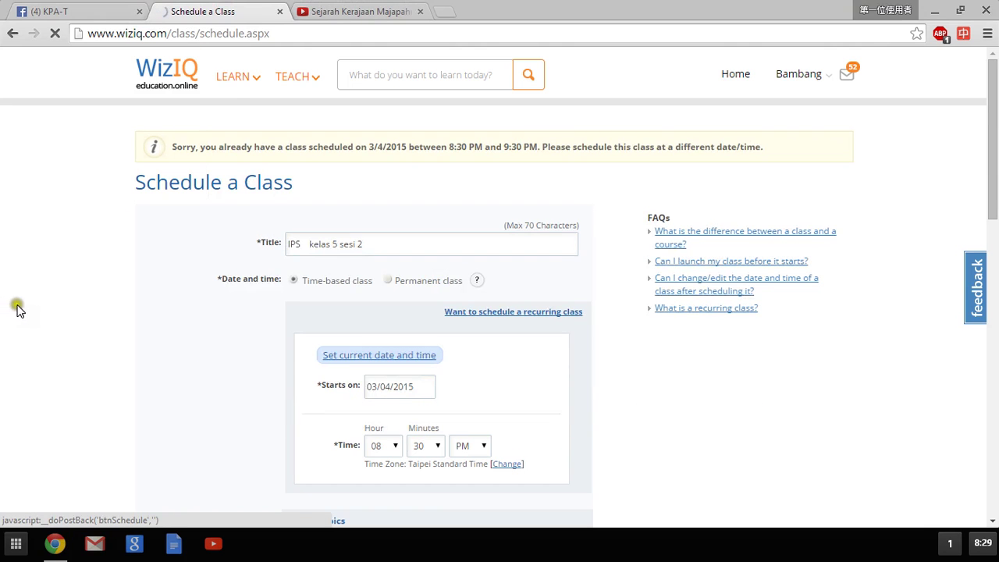
Reply to the student's Facebook chat message with "udah ada yg pake kelas..." and "kita pake FB group aja yuk".
left_click(70, 12)
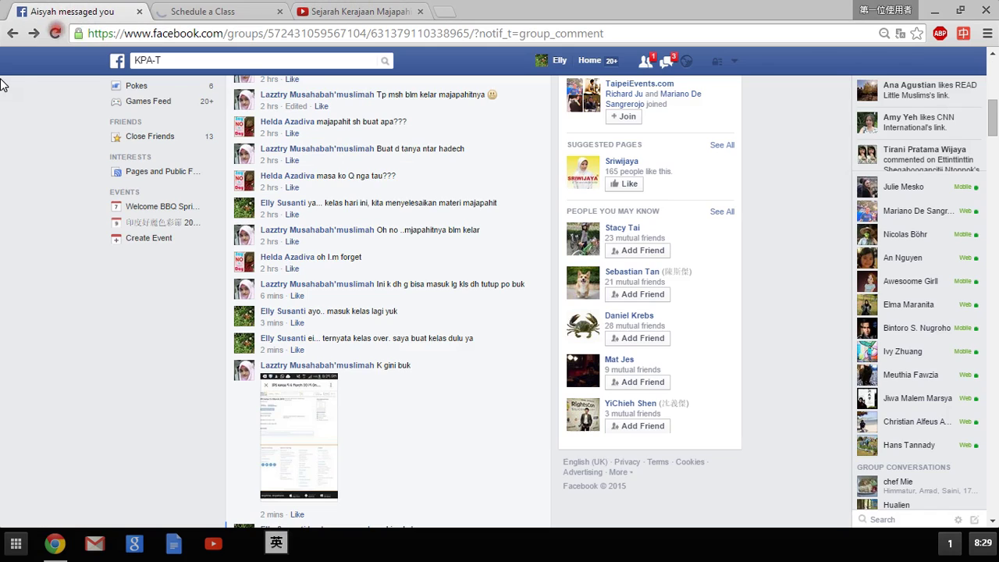
left_click(767, 517)
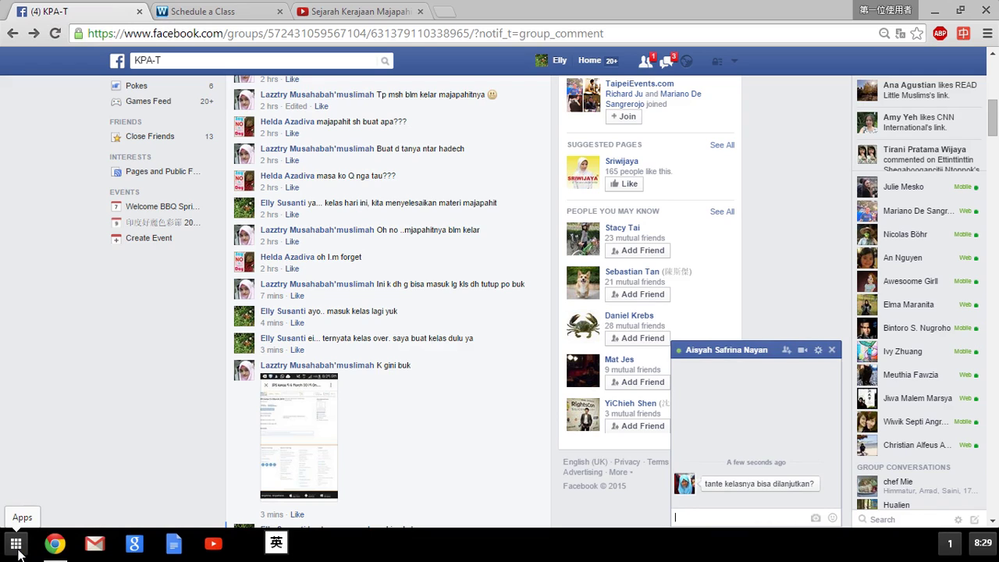
type("udah")
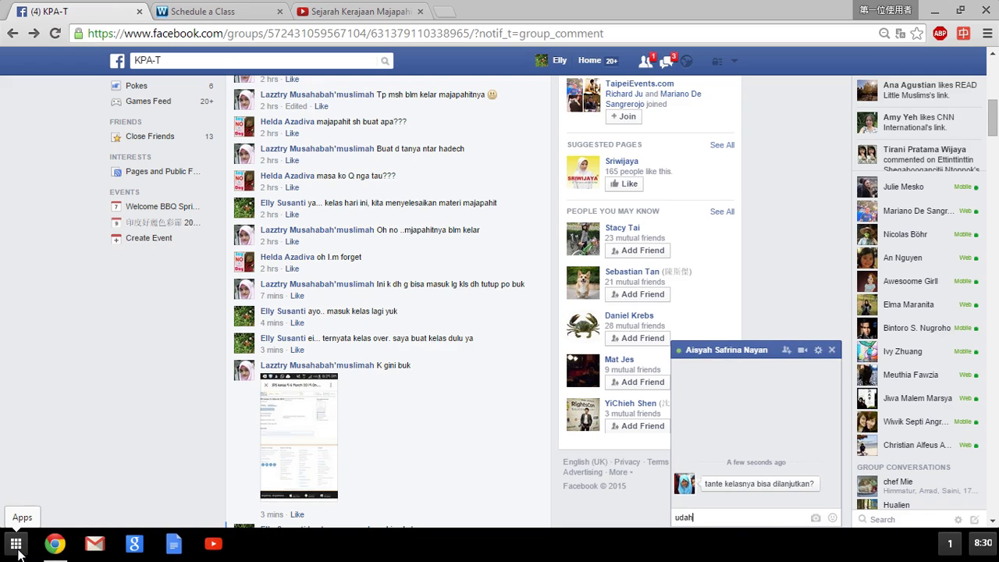
type(" ada yg pake kelas")
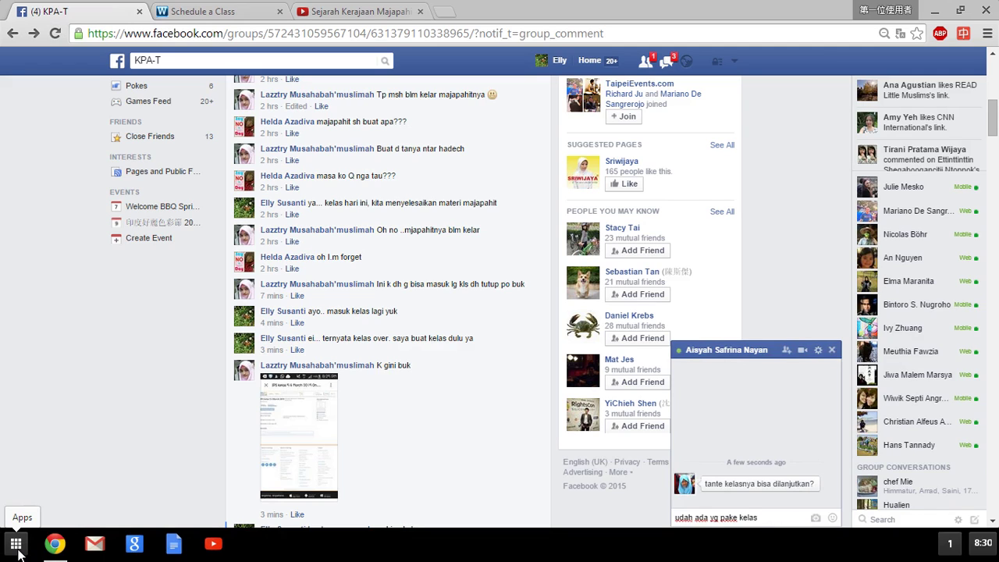
type("...")
key("Return")
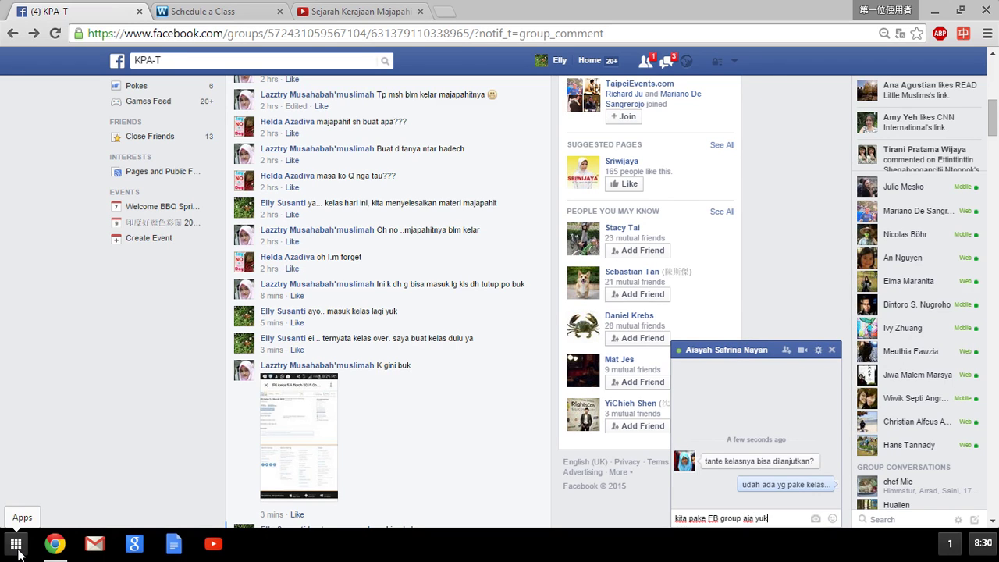
key("Return")
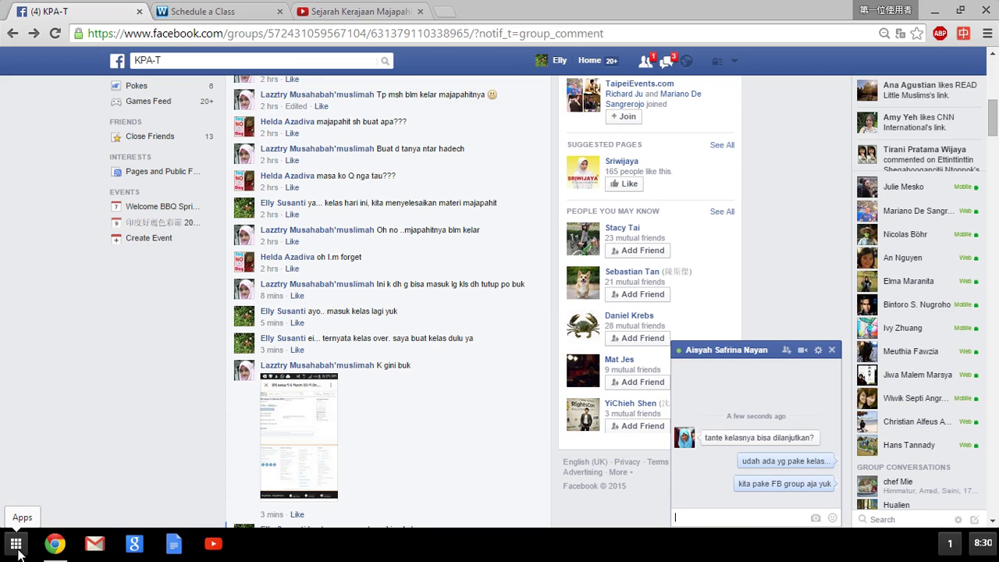
mouse_move(2, 560)
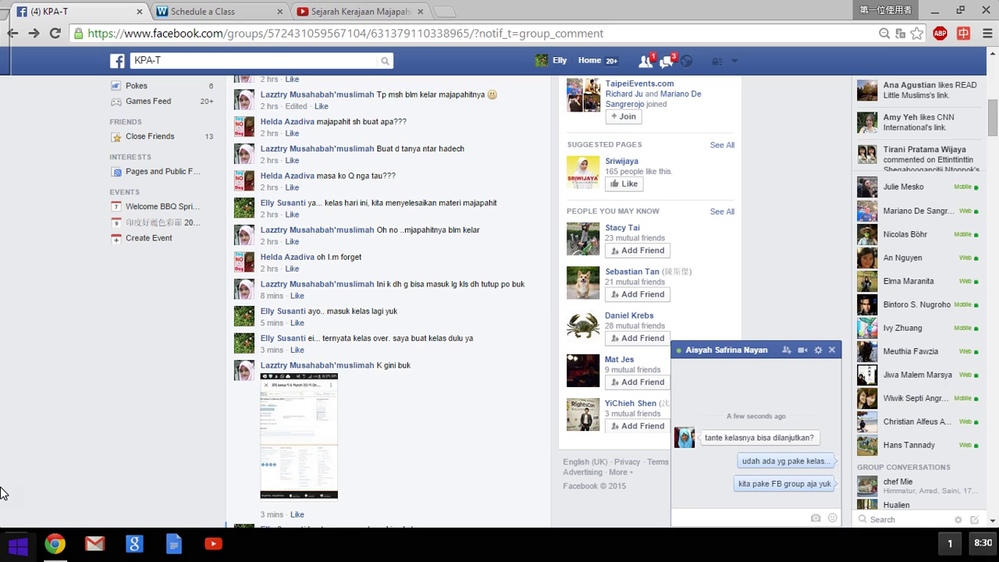
Start a new comment on the IPS class post by tagging the first student, followed by a comma.
scroll(390, 446, "down", 5)
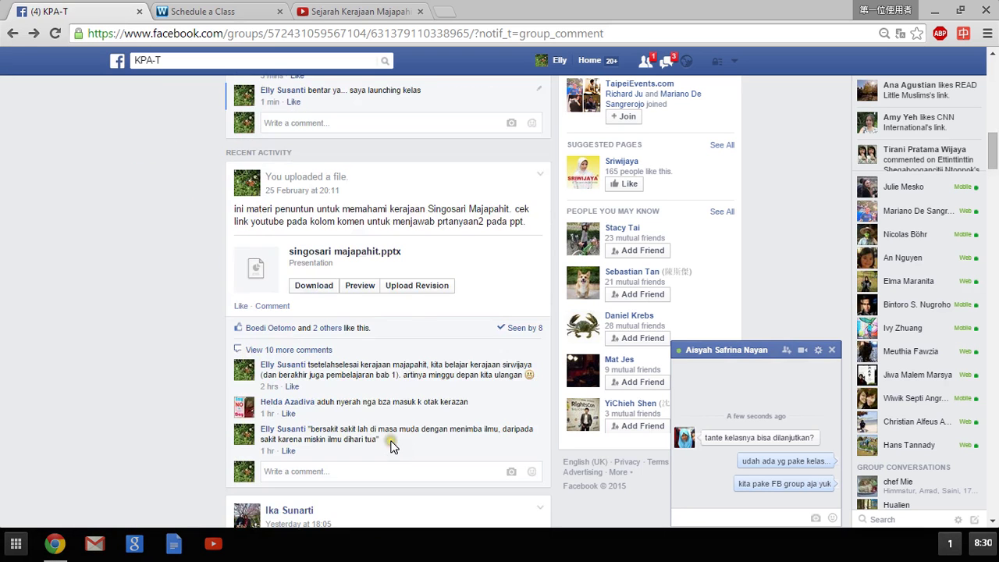
scroll(390, 277, "up", 3)
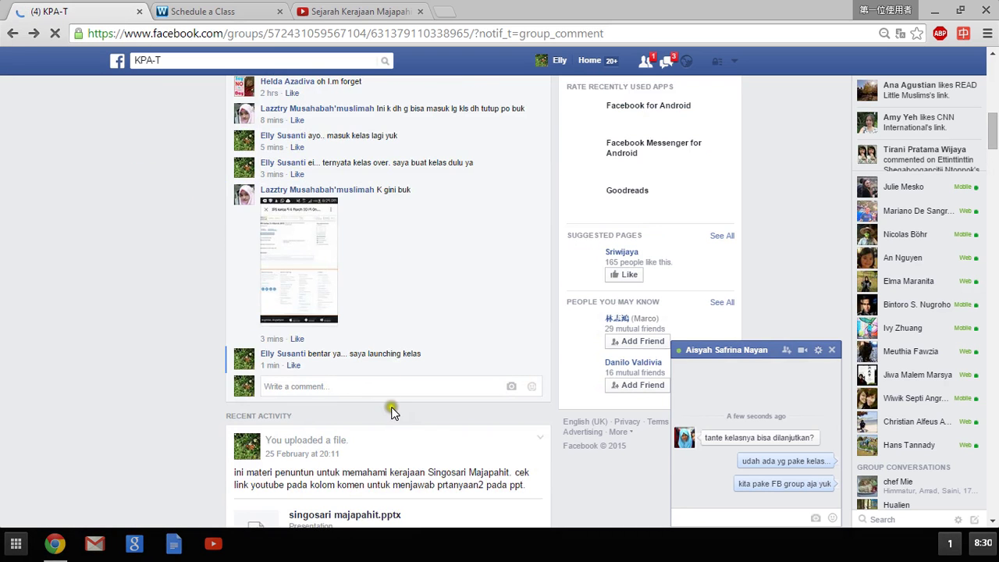
left_click(400, 382)
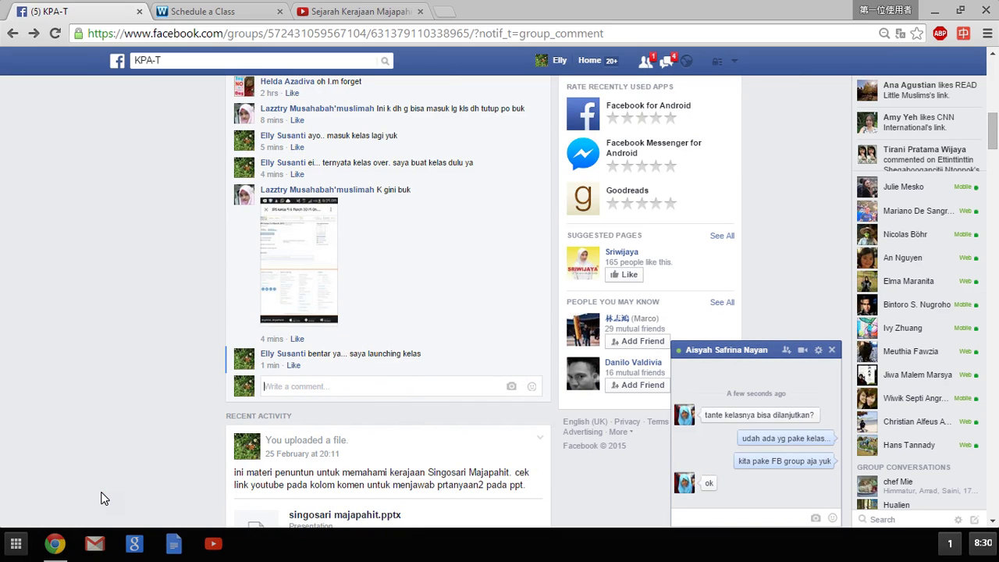
type("Helsa")
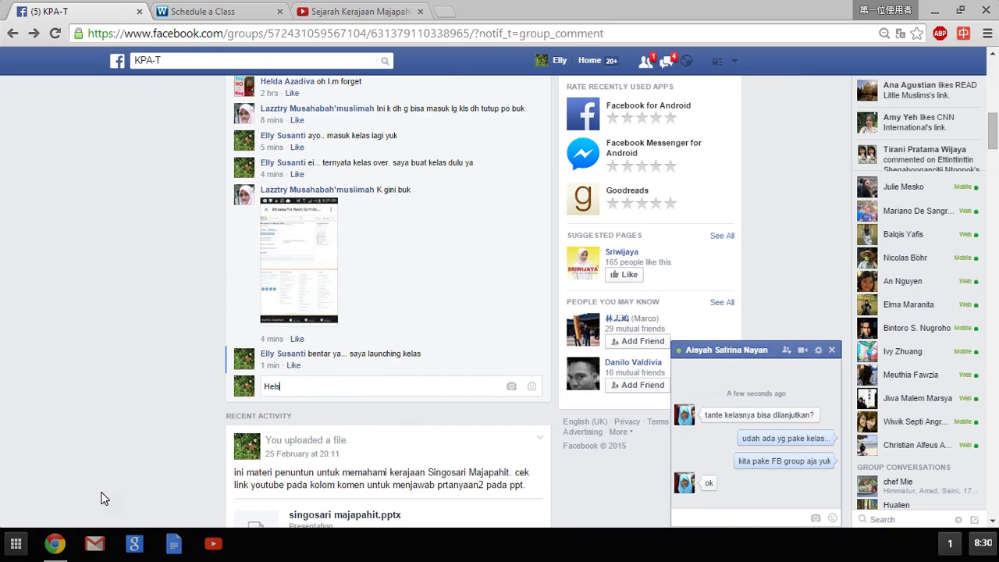
key("BackSpace")
type("da")
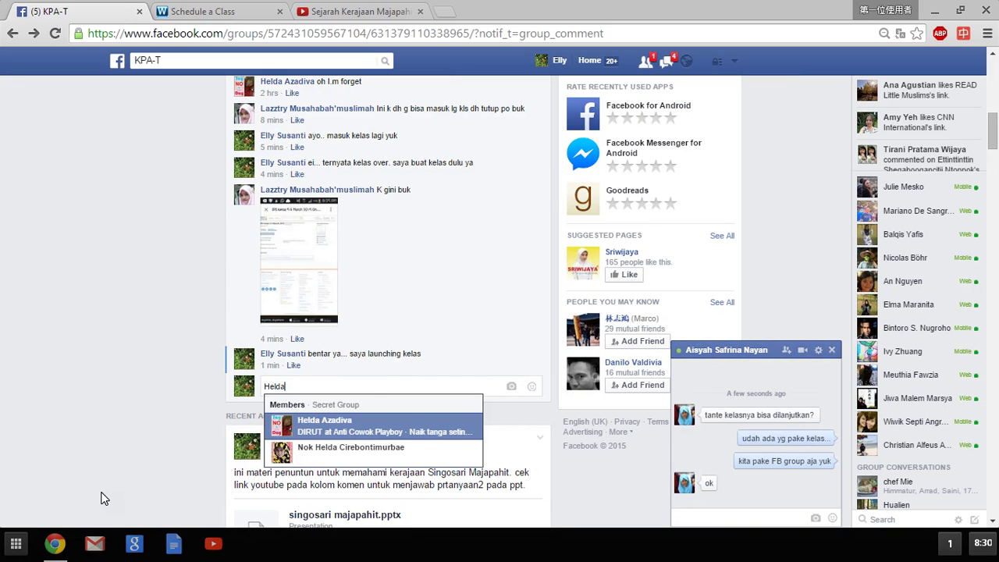
left_click(330, 425)
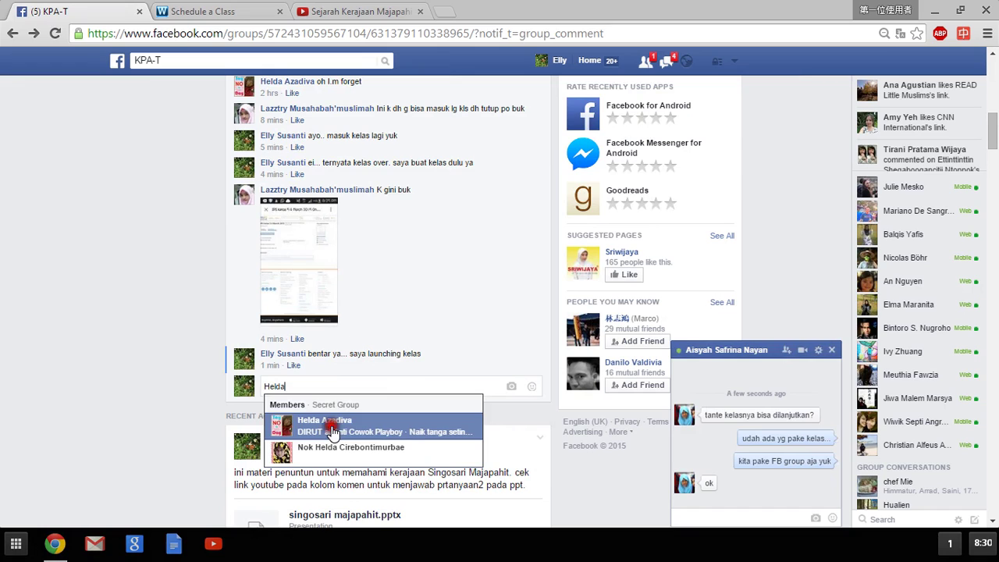
type(",")
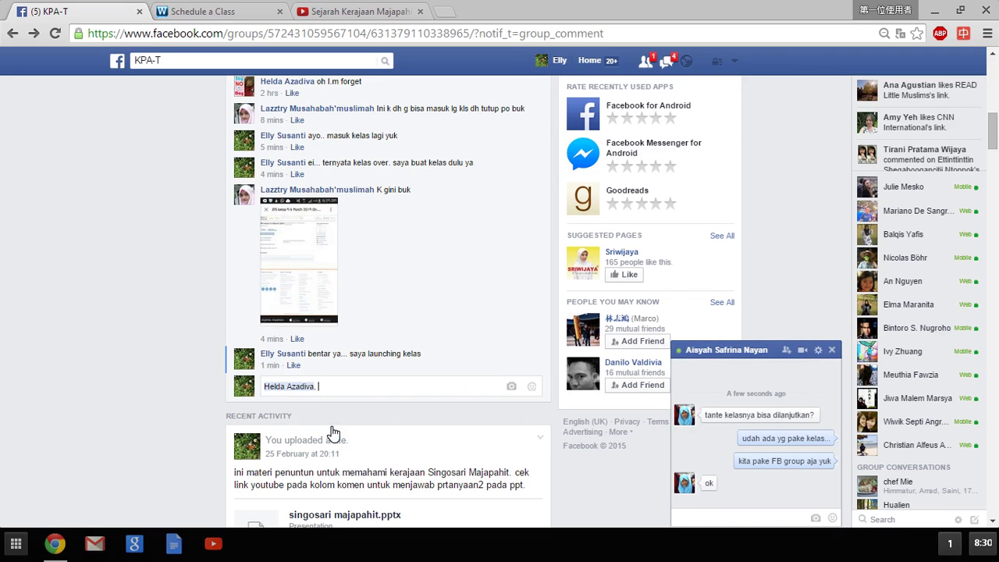
Tag the student from the open chat in the same comment and enter the start of a third student's name.
type("Aisya")
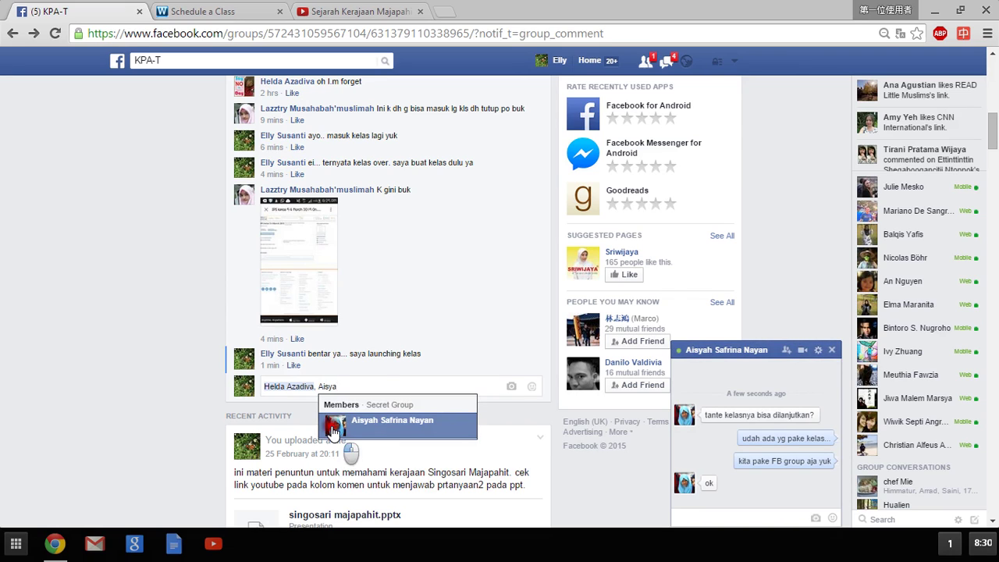
left_click(332, 425)
type(", ")
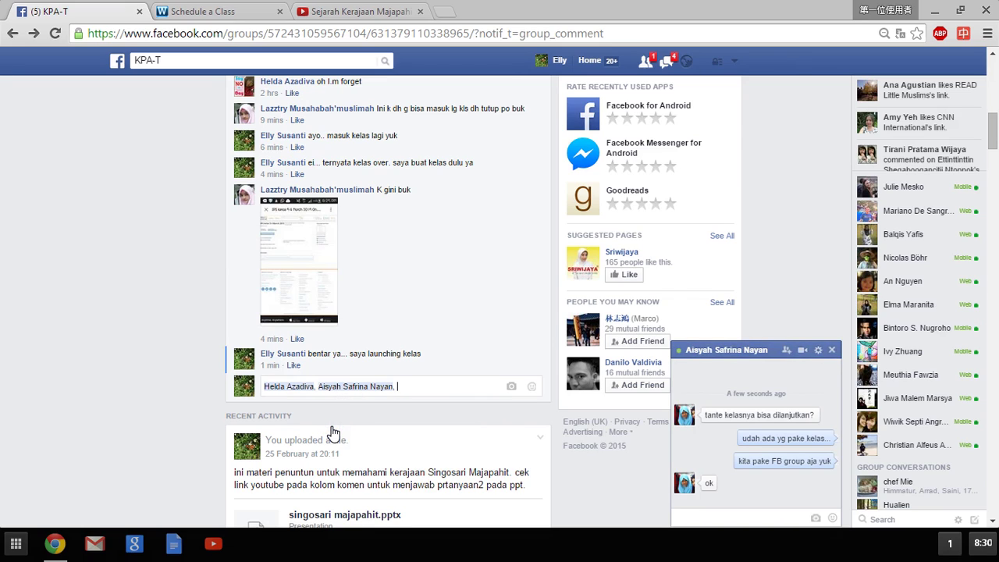
type("laztr")
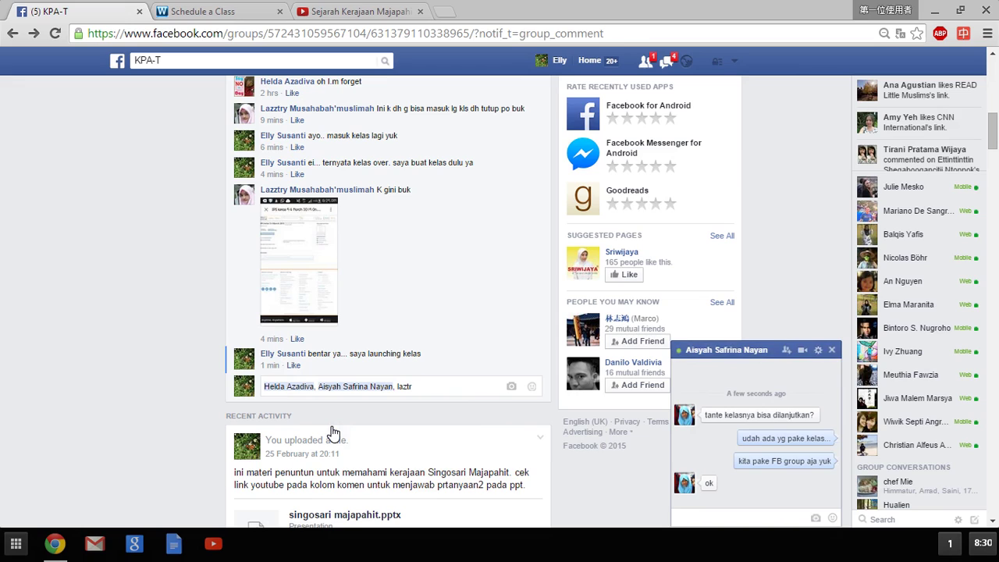
key("BackSpace")
key("BackSpace")
type("ztr")
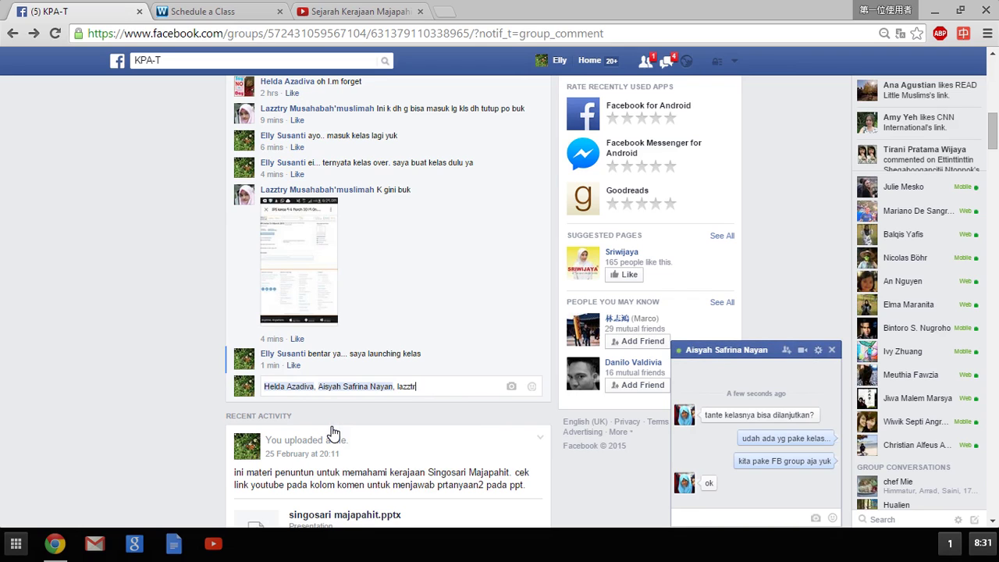